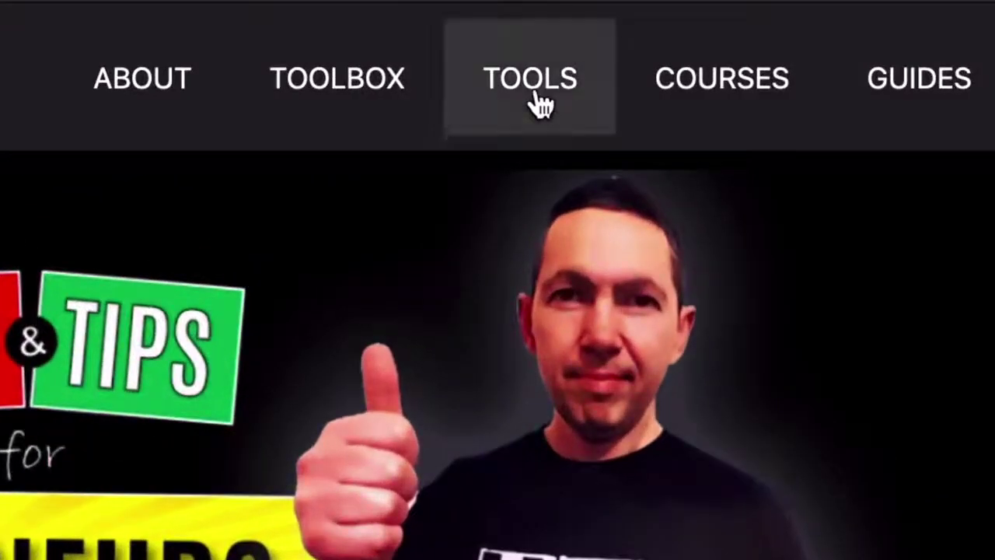
Show the recommended tools listing page on theycallmehoz.com.
left_click(531, 77)
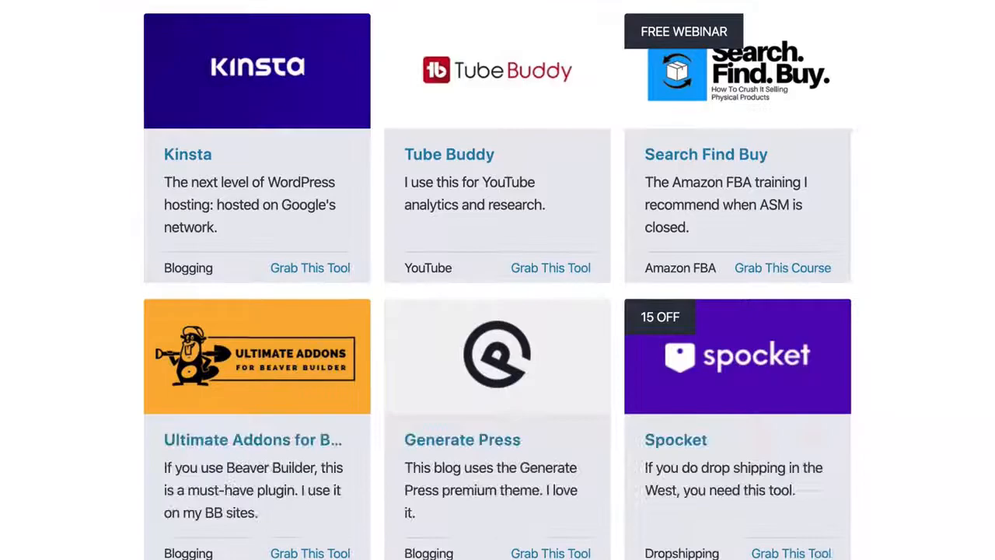
scroll(498, 311, "down", 10)
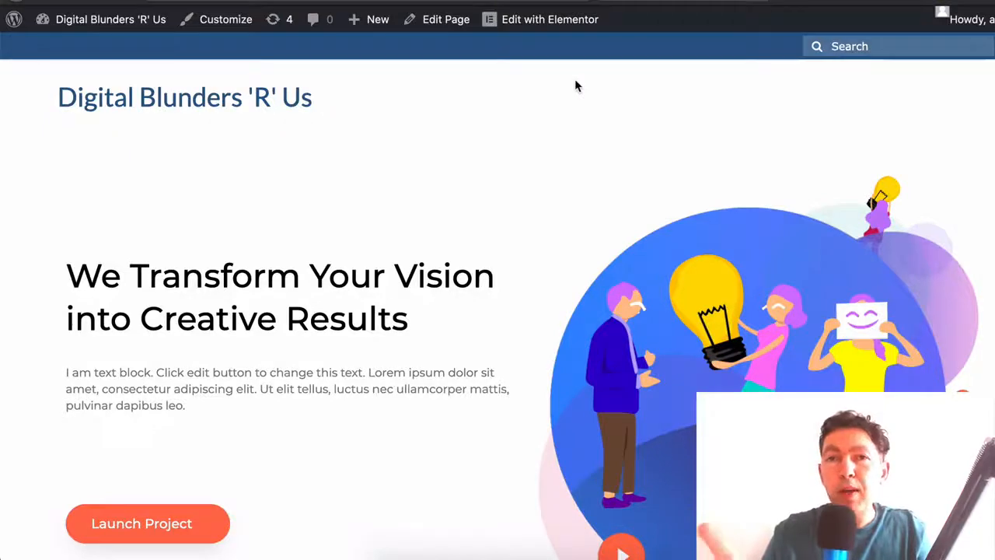
scroll(587, 183, "down", 8)
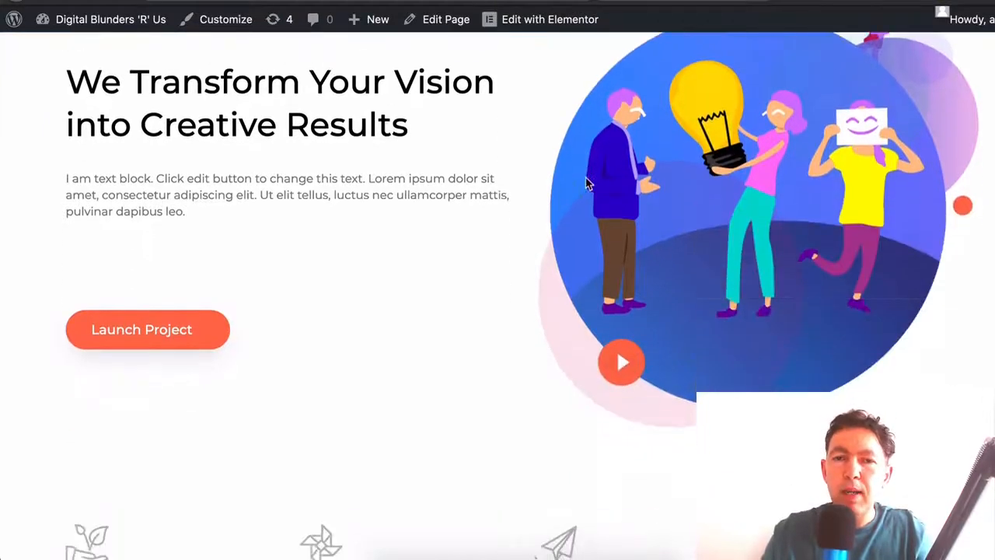
scroll(587, 182, "down", 5)
scroll(587, 182, "down", 5)
scroll(587, 183, "down", 5)
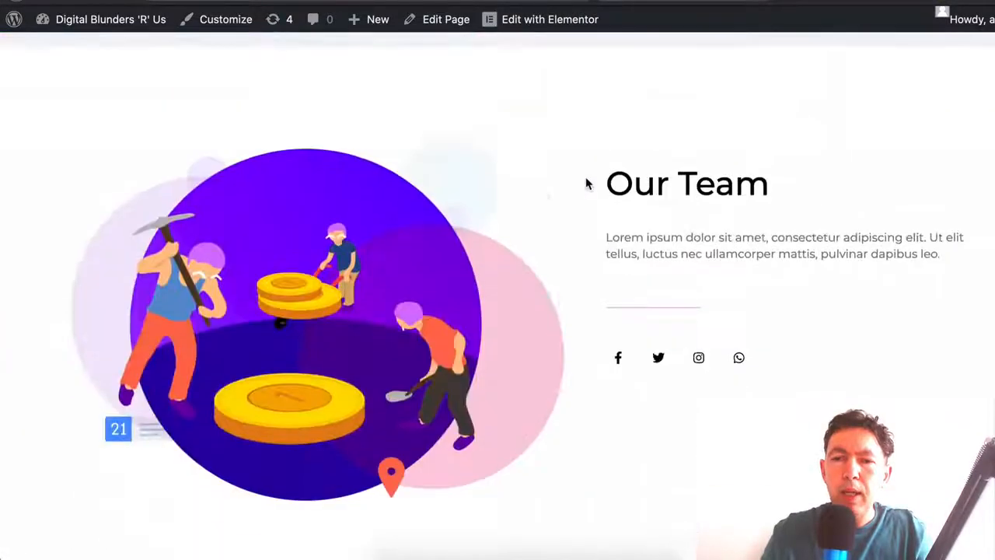
scroll(587, 183, "down", 3)
scroll(587, 182, "up", 10)
scroll(587, 183, "up", 5)
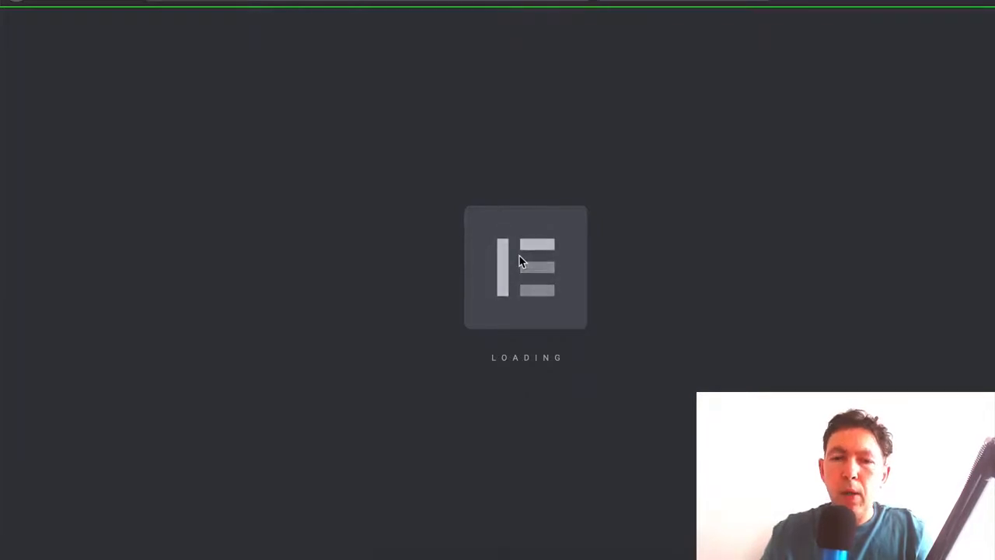
scroll(684, 265, "down", 5)
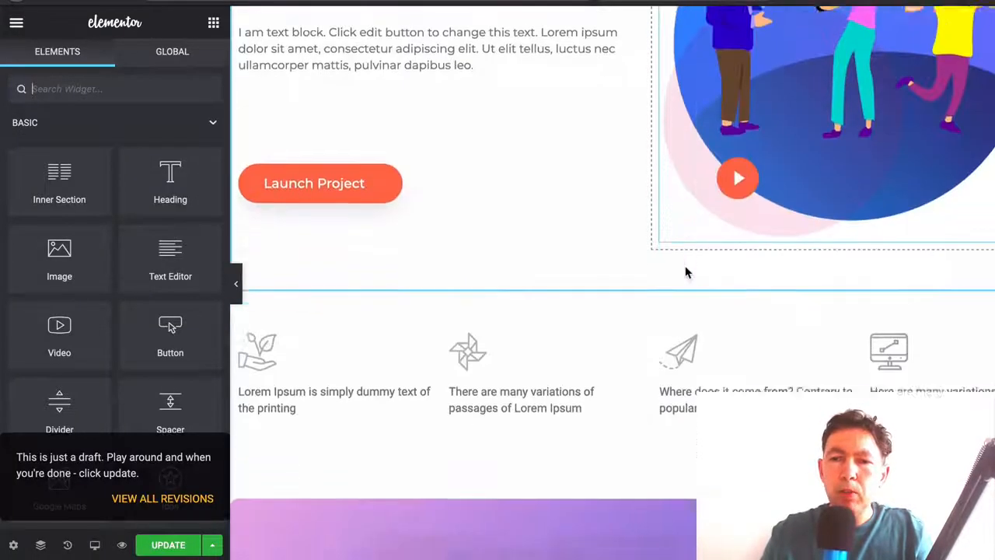
scroll(685, 270, "down", 3)
scroll(686, 271, "down", 4)
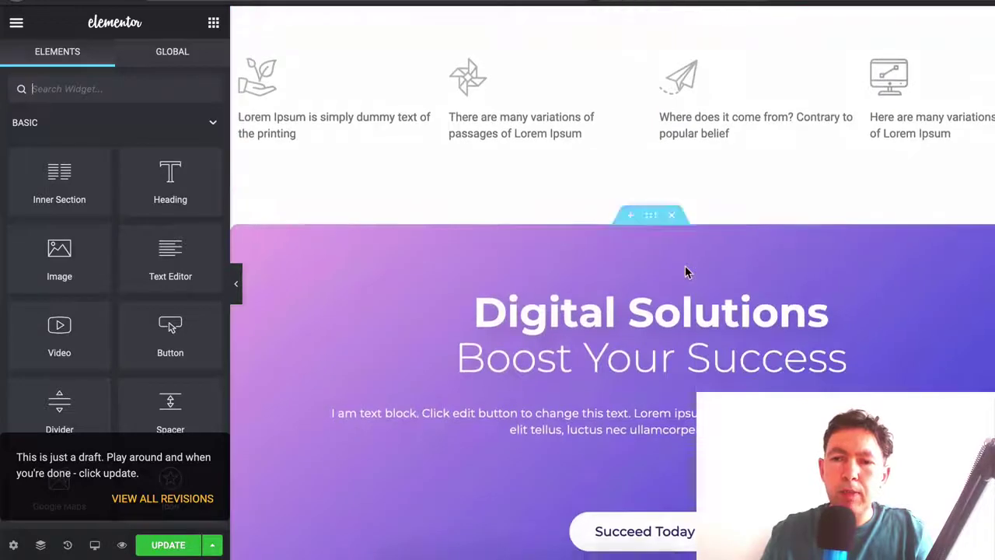
Add a single-column section above the Digital Solutions banner and drop the Pro Gallery widget into it.
left_click(631, 219)
left_click(630, 264)
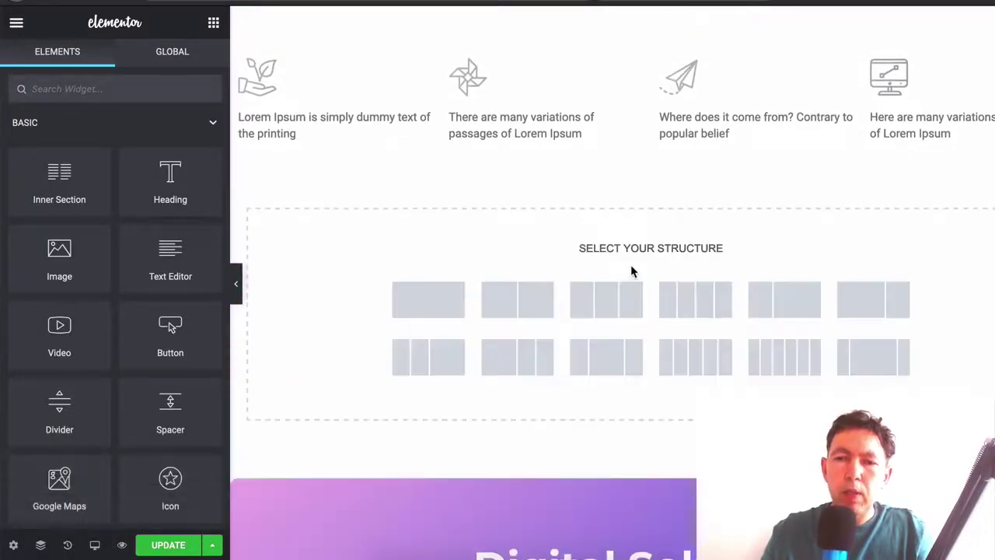
left_click(429, 299)
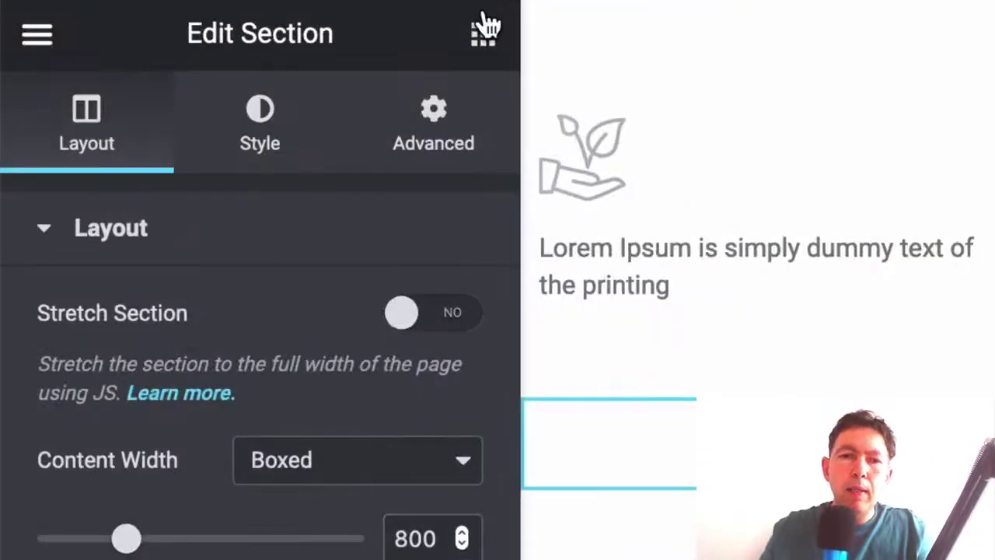
left_click(485, 31)
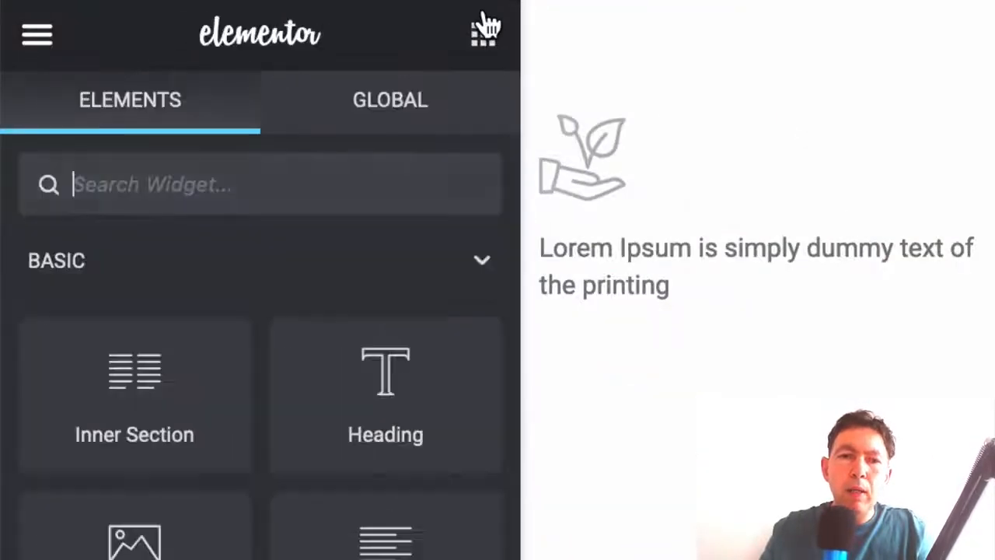
type("gall")
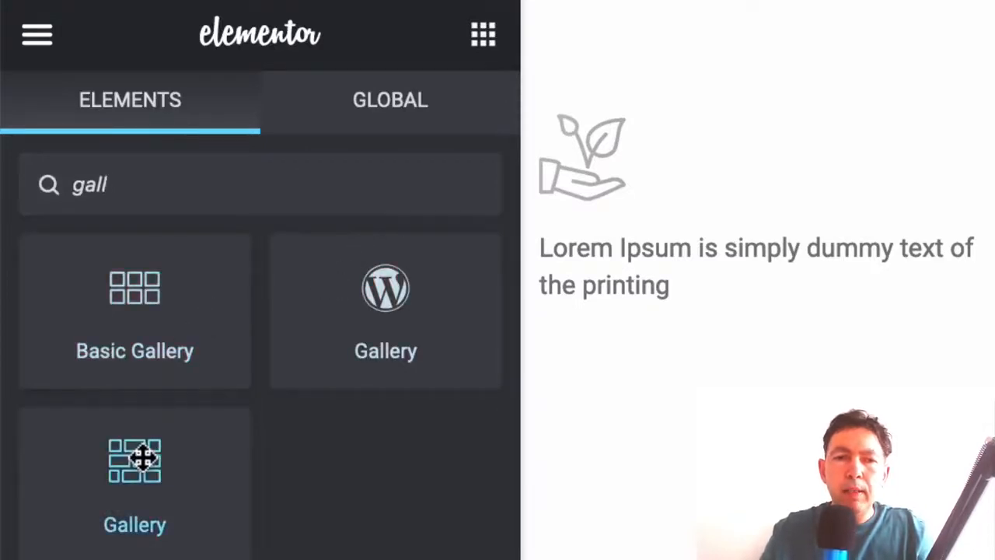
left_click_drag(143, 453, 631, 208)
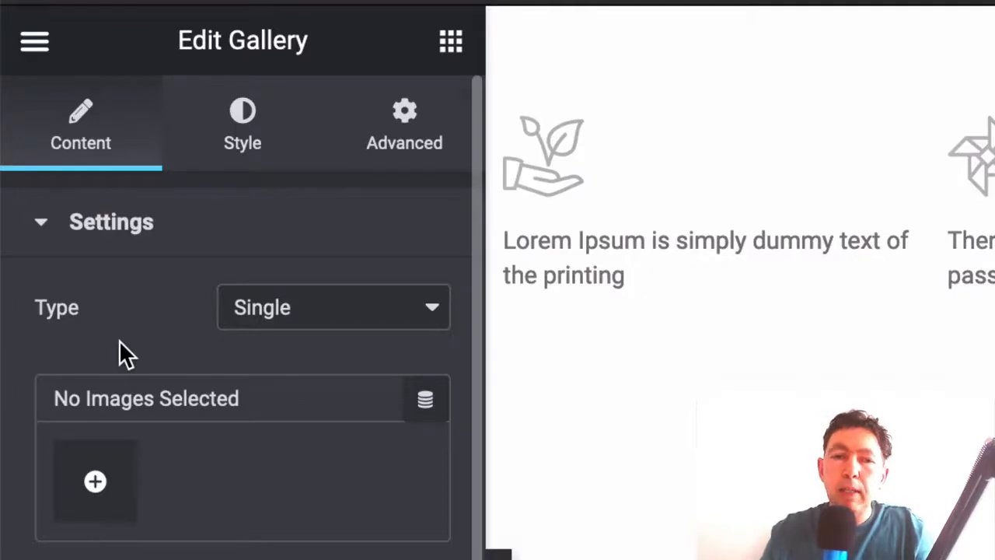
Upload all 11 photos from the Bathroom 1 folder to the media library.
left_click(95, 483)
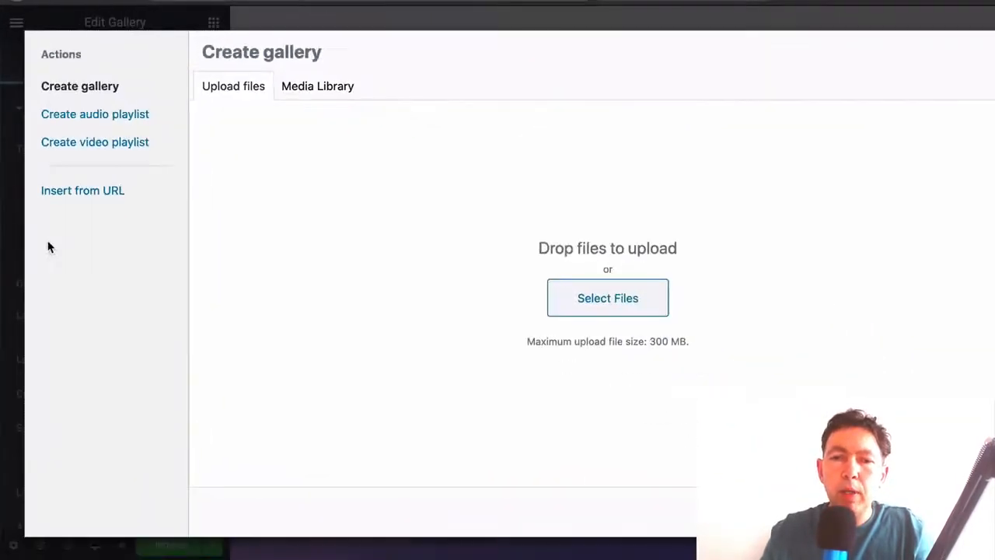
left_click(590, 299)
double_click(737, 53)
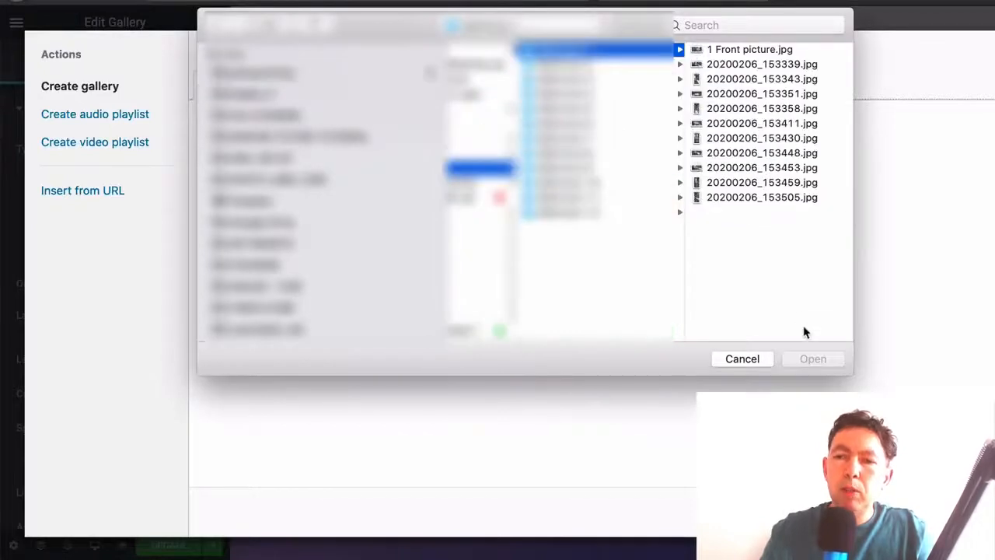
key("super+a")
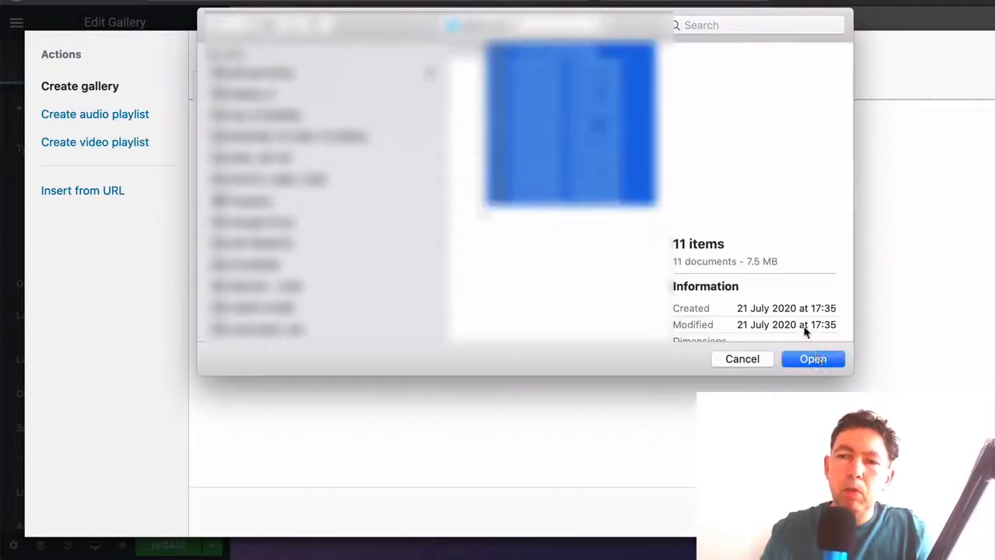
left_click(812, 360)
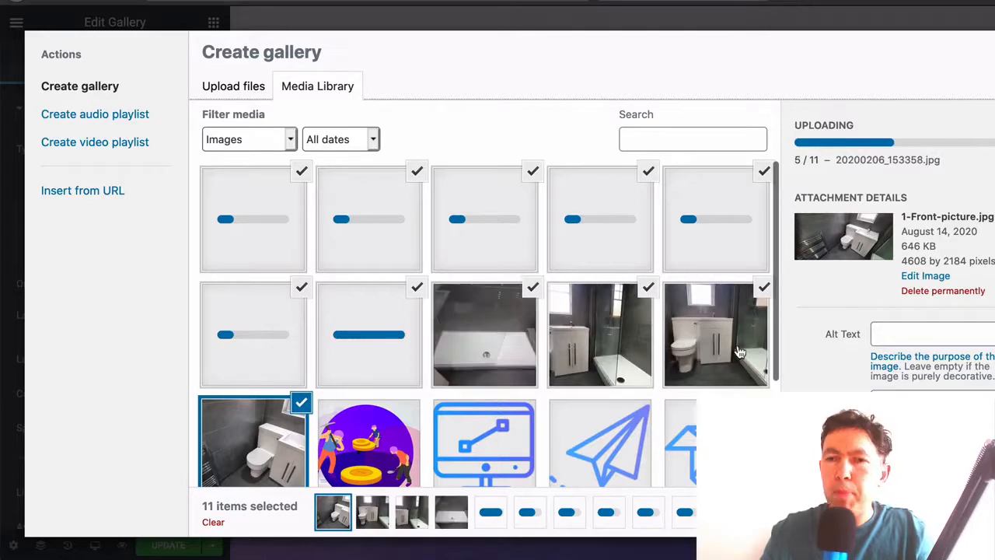
scroll(817, 376, "down", 1)
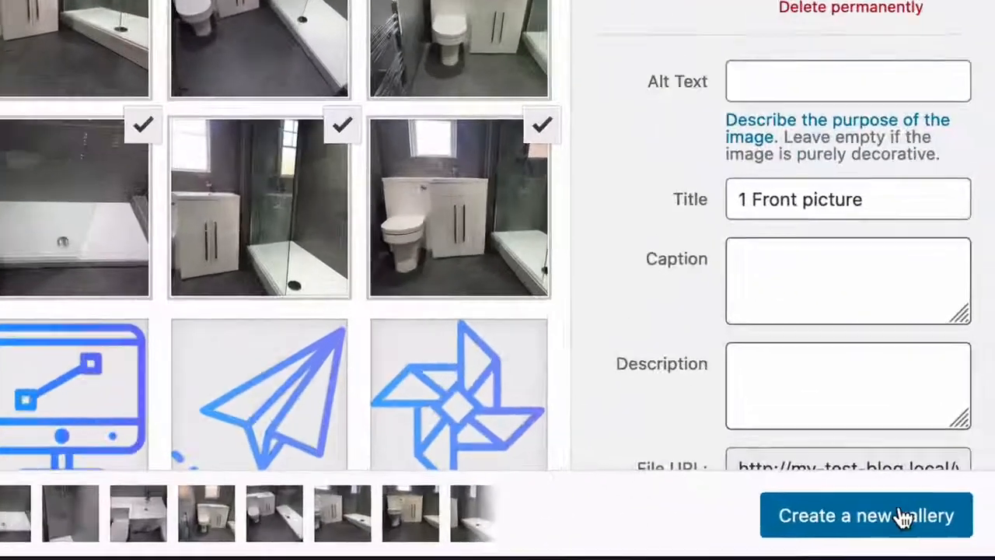
Create a new gallery from the uploaded photos and insert it into the widget.
left_click(969, 513)
left_click(889, 519)
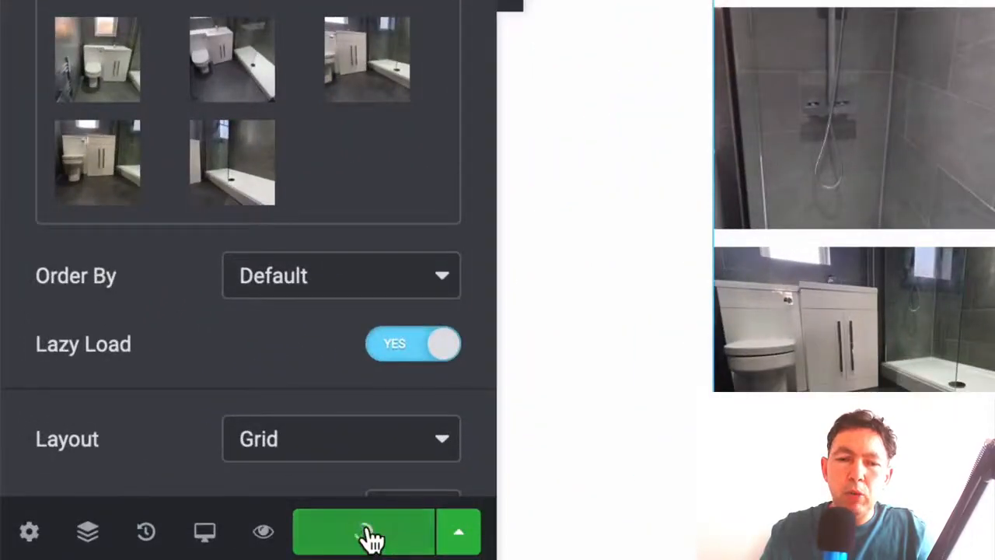
Update the page and view the live front page with the bathroom photo grid.
left_click(370, 536)
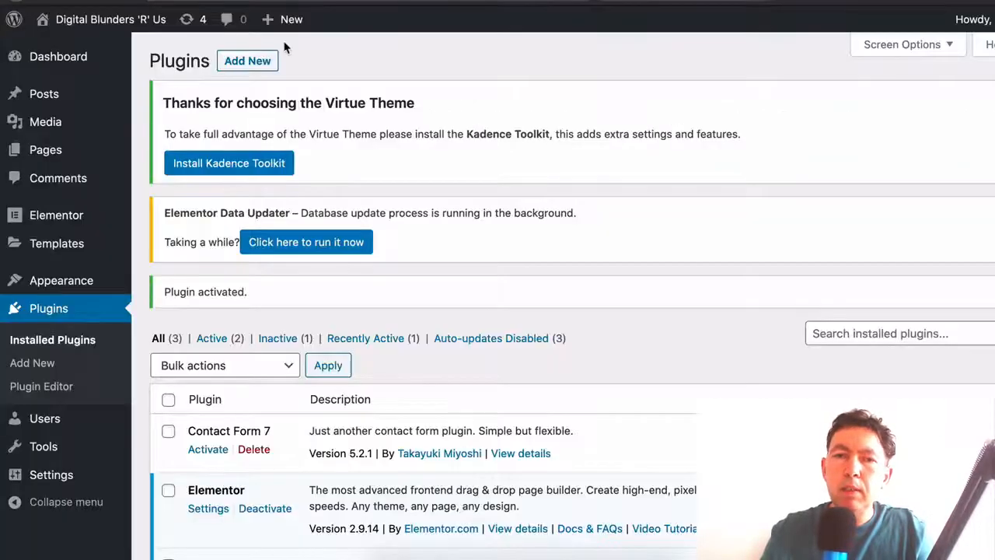
mouse_move(110, 19)
left_click(70, 47)
scroll(718, 207, "down", 10)
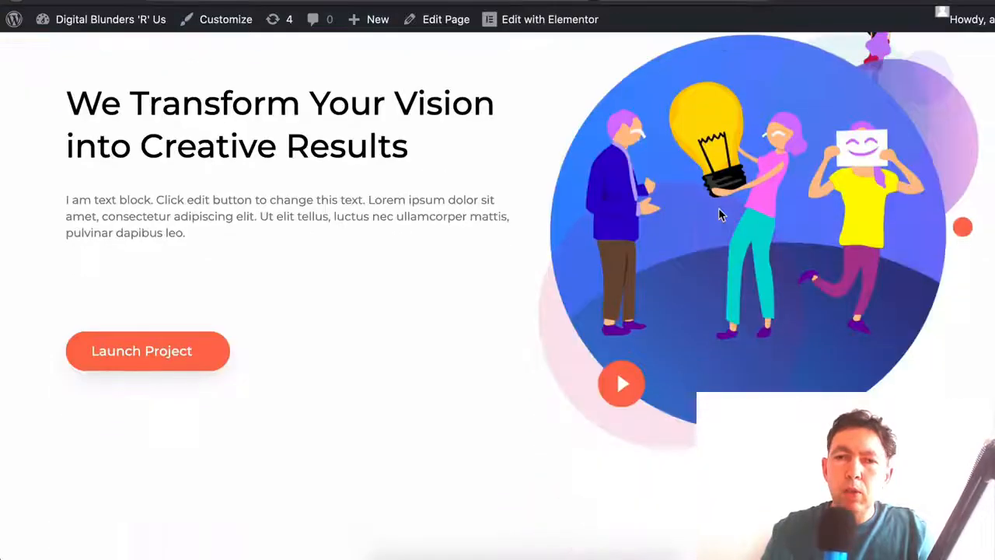
scroll(719, 208, "down", 3)
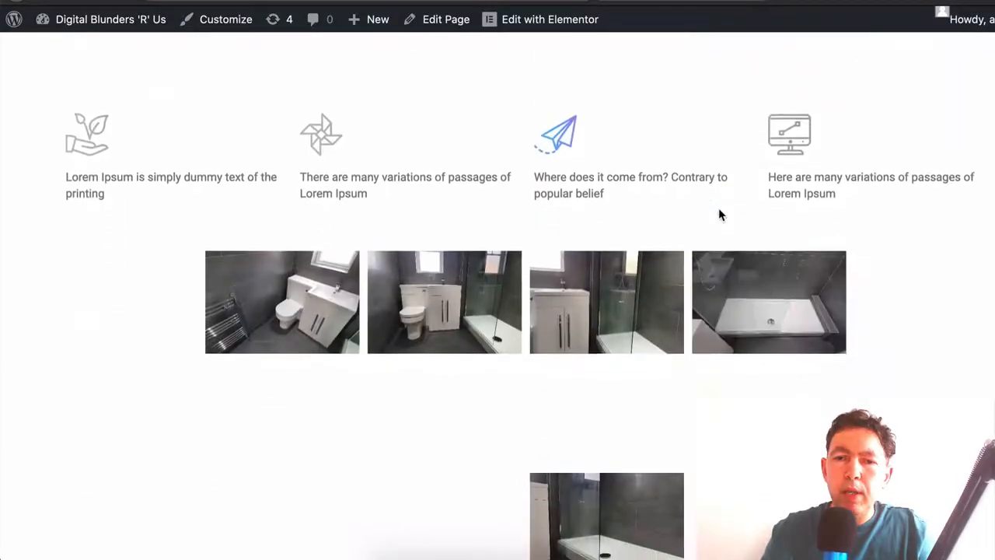
scroll(776, 325, "down", 3)
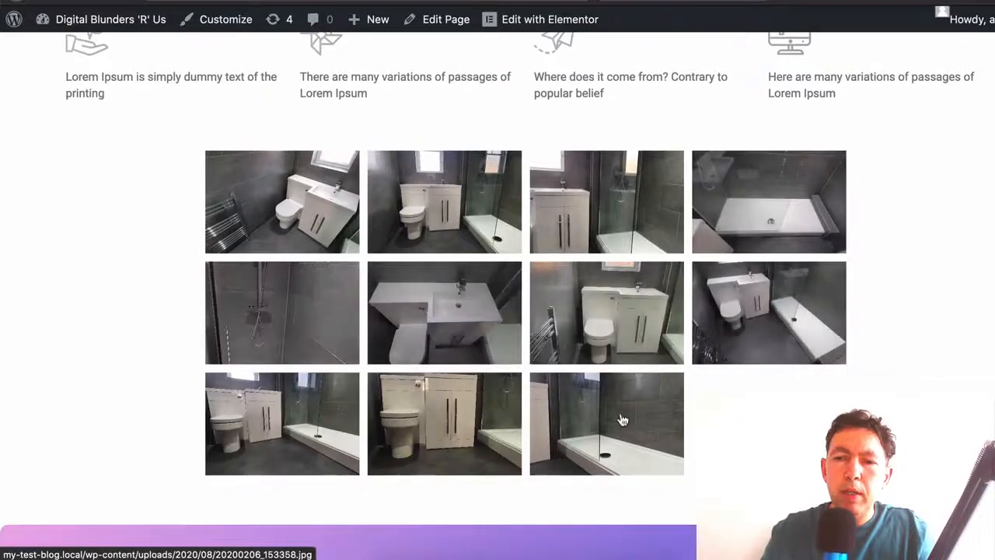
scroll(769, 311, "down", 3)
scroll(769, 311, "up", 5)
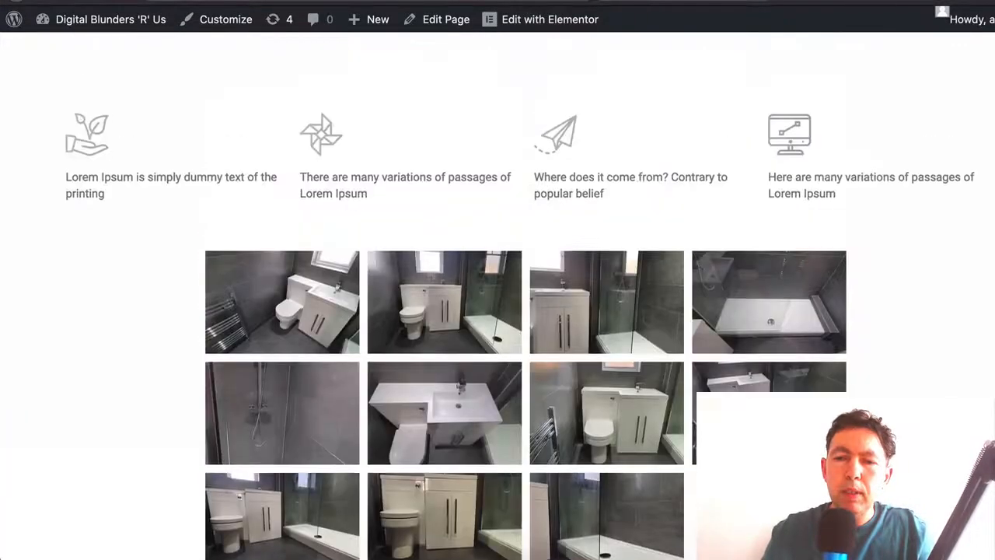
scroll(769, 311, "down", 2)
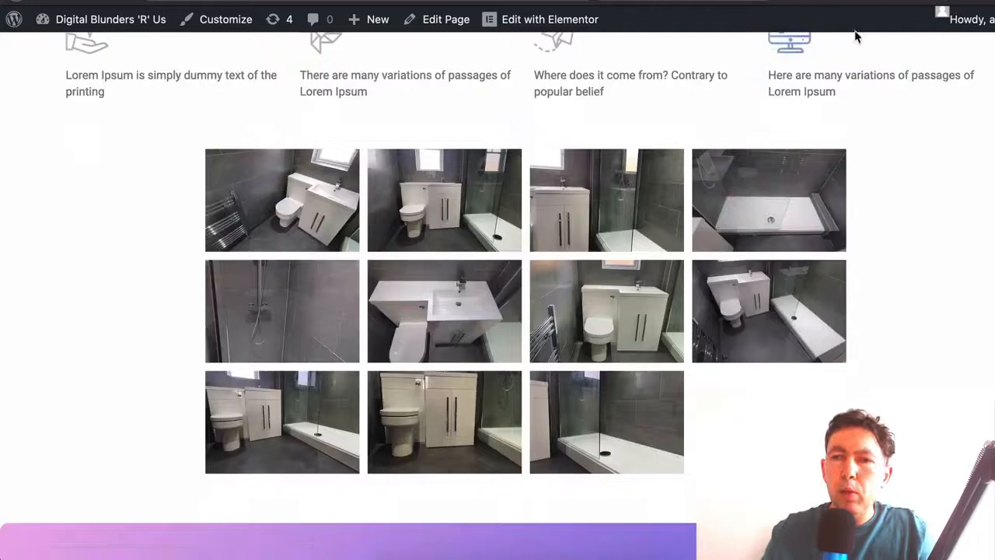
scroll(768, 234, "up", 2)
scroll(768, 240, "up", 2)
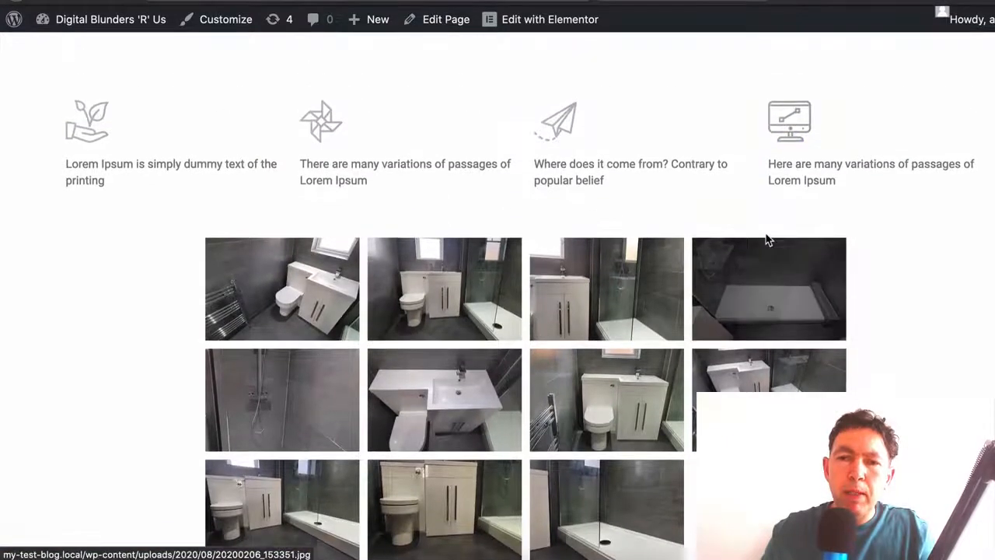
scroll(768, 239, "down", 3)
scroll(759, 343, "up", 5)
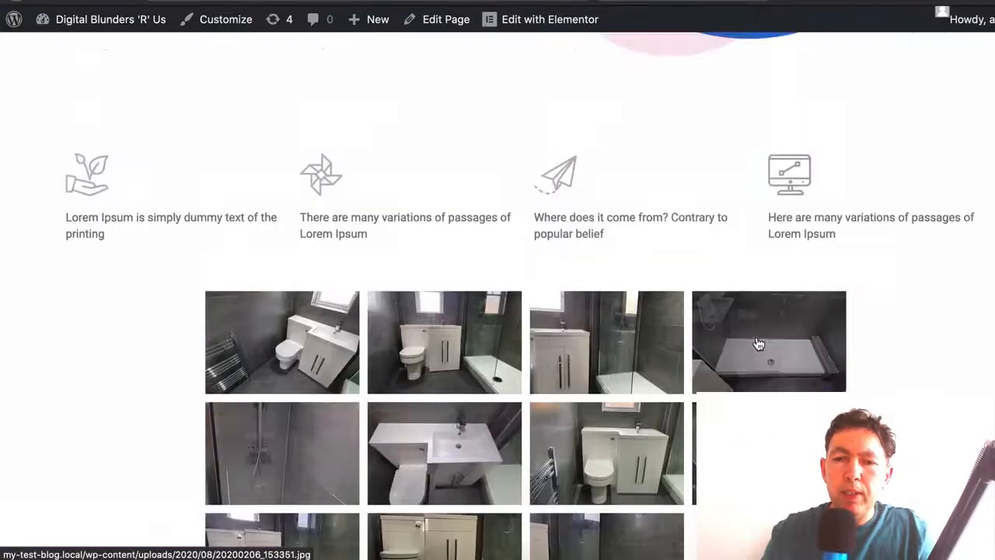
scroll(759, 344, "down", 3)
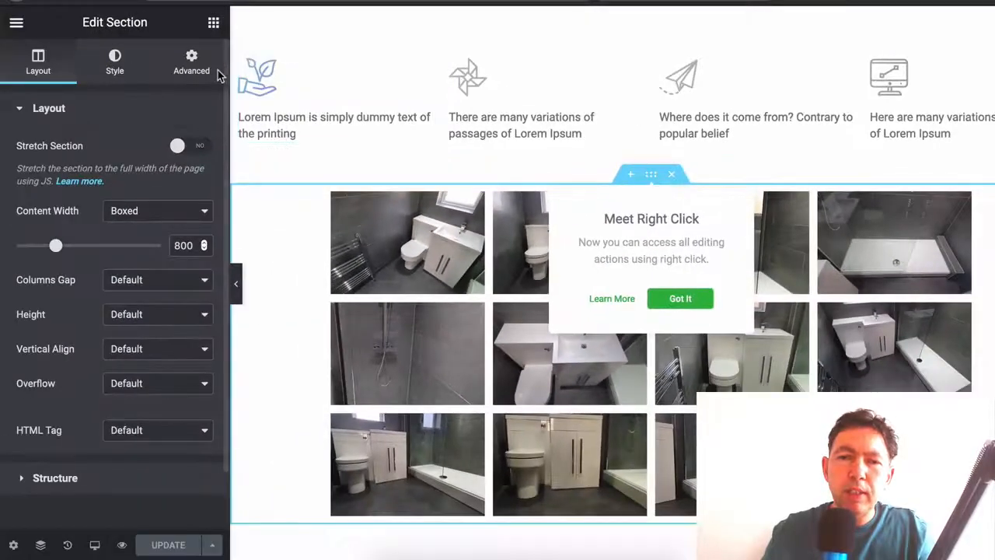
Select the gallery's section and review its top padding in the spacing settings.
left_click(213, 22)
left_click(172, 51)
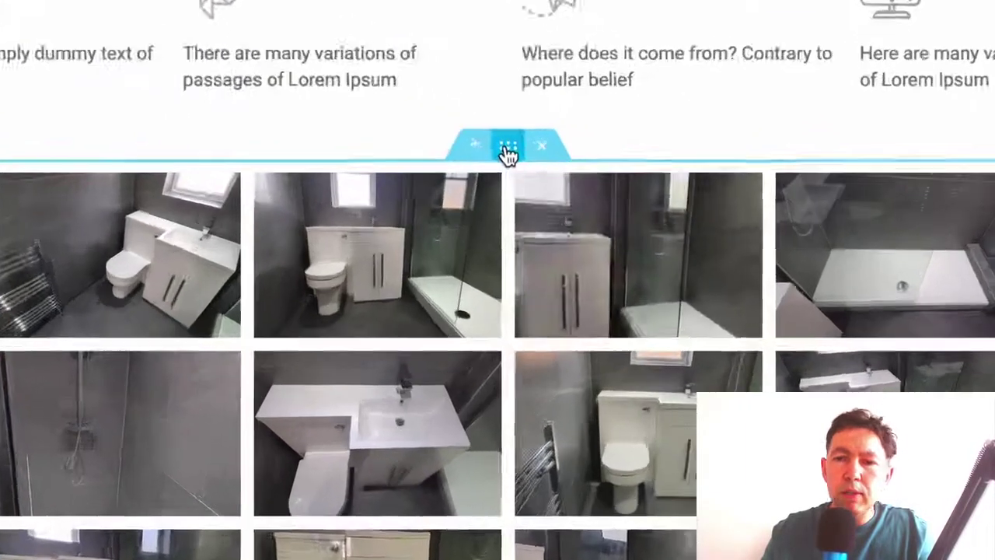
left_click(653, 173)
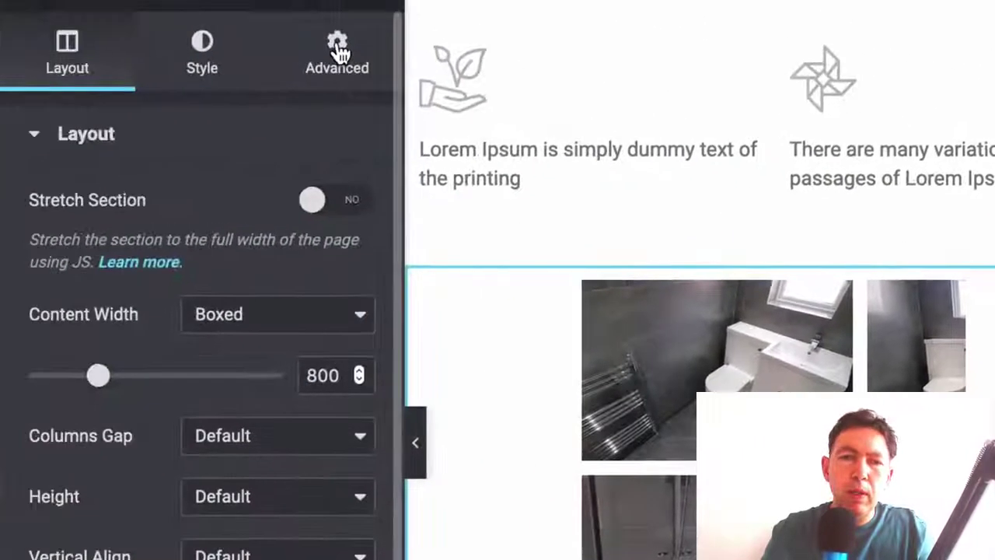
left_click(248, 47)
left_click(339, 390)
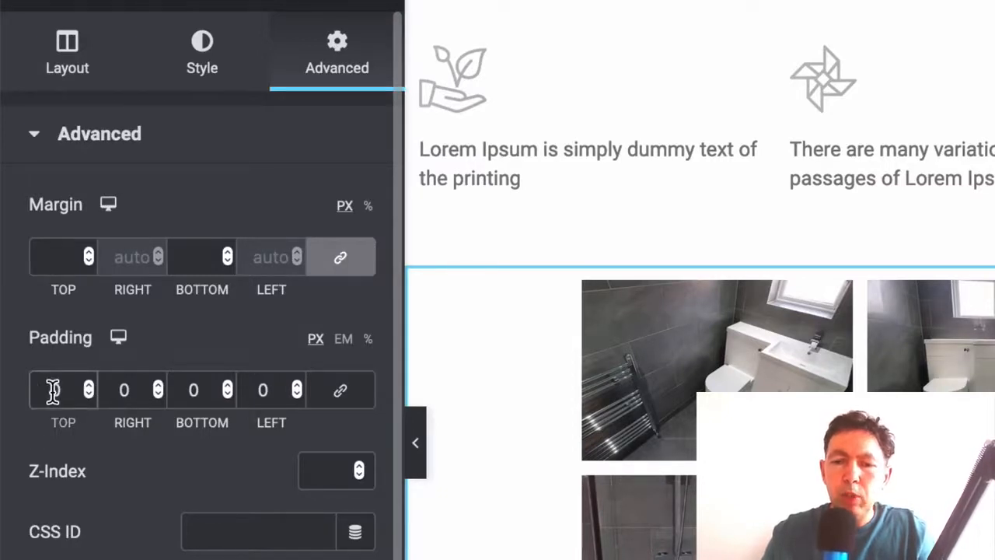
type("80")
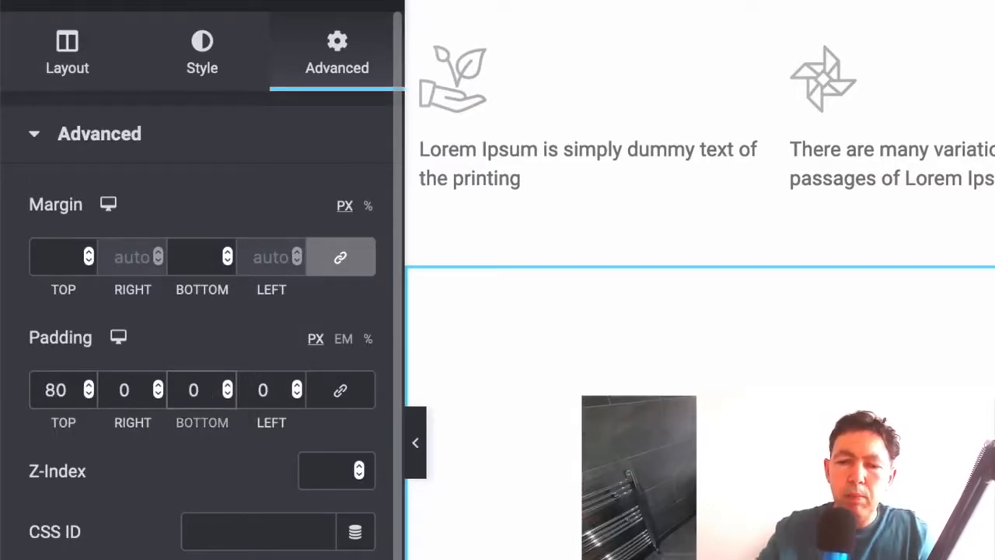
left_click(58, 59)
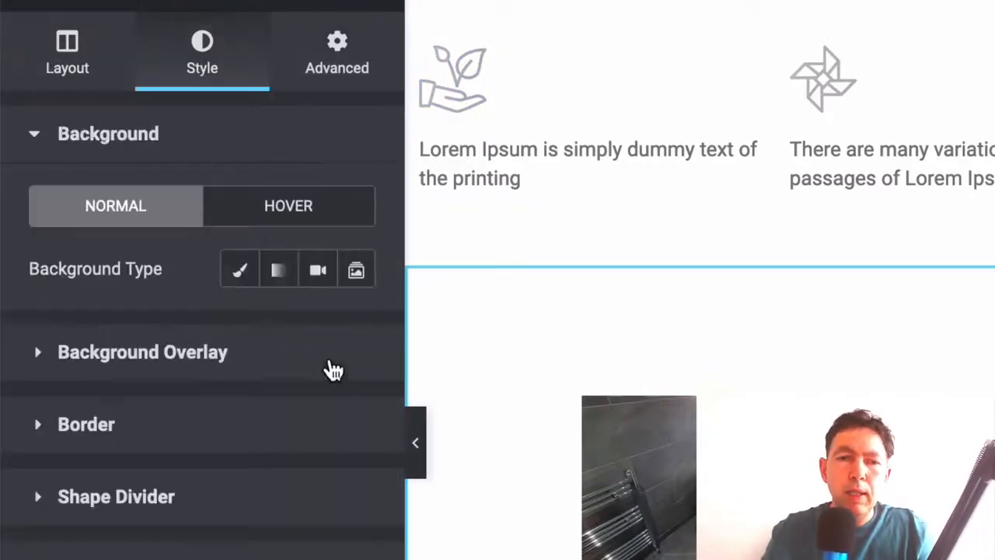
Give the section a Classic background colour, red toned down to a muted pinkish-brown.
left_click(241, 269)
left_click(315, 329)
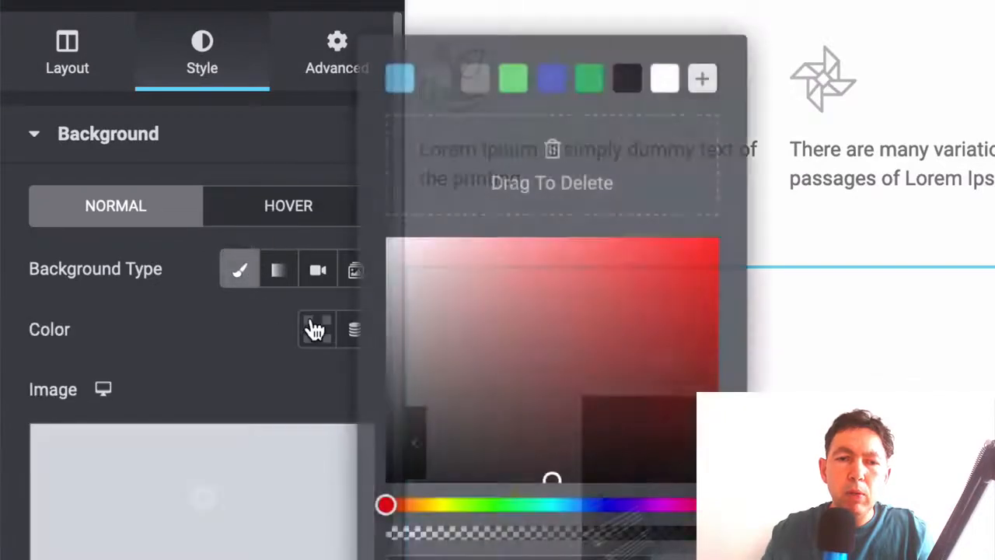
left_click(650, 287)
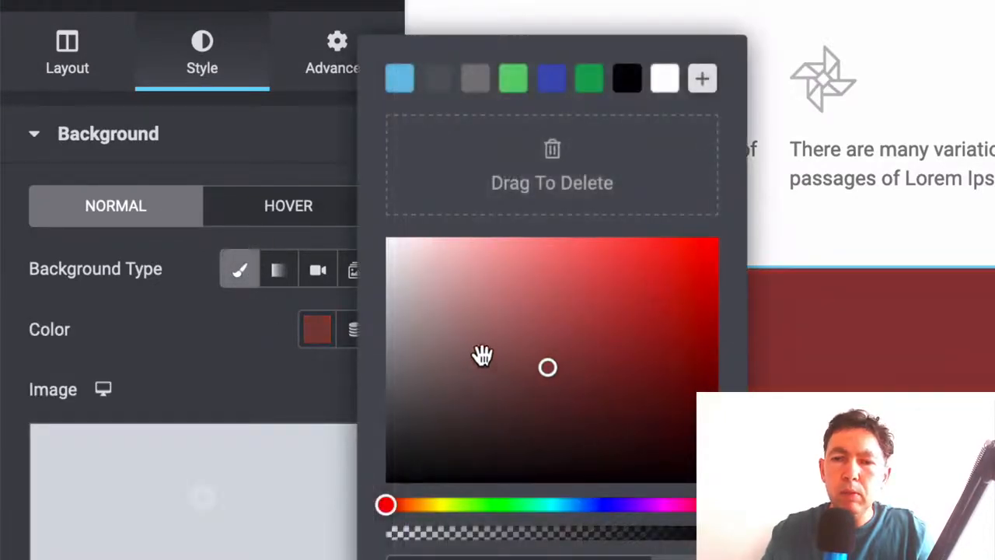
left_click_drag(483, 356, 466, 344)
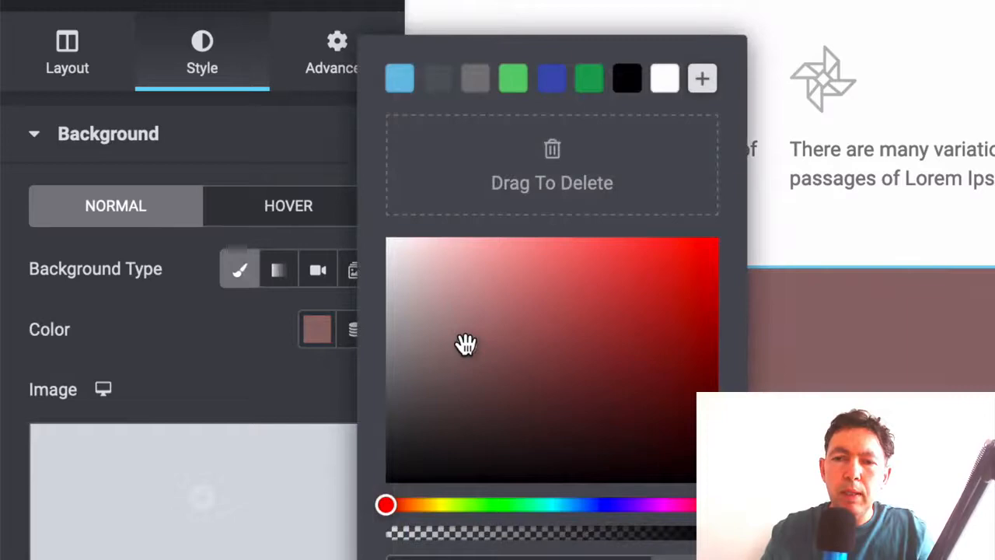
left_click(326, 173)
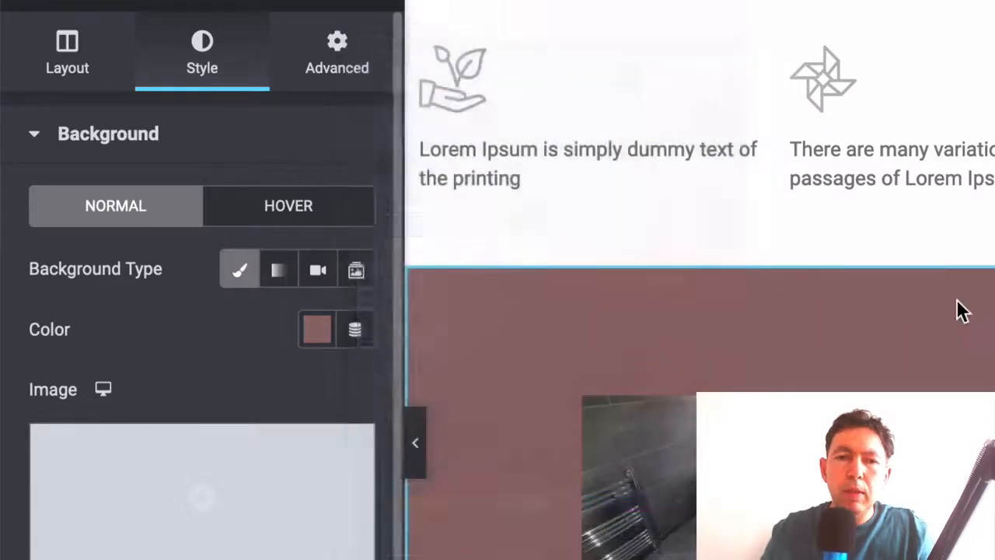
scroll(822, 260, "down", 5)
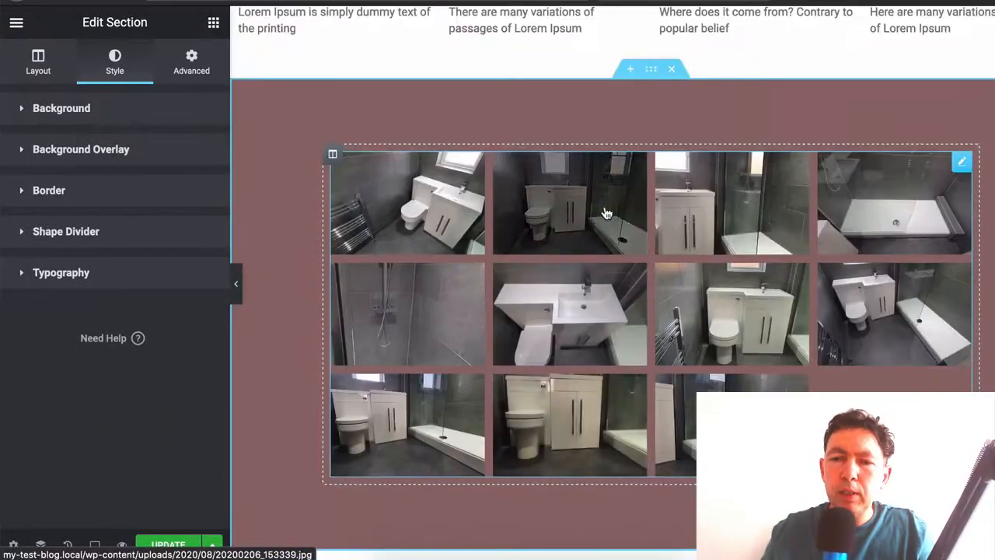
Set the gallery Type to Multiple and expand the new gallery entry named Set 1.
left_click(599, 211)
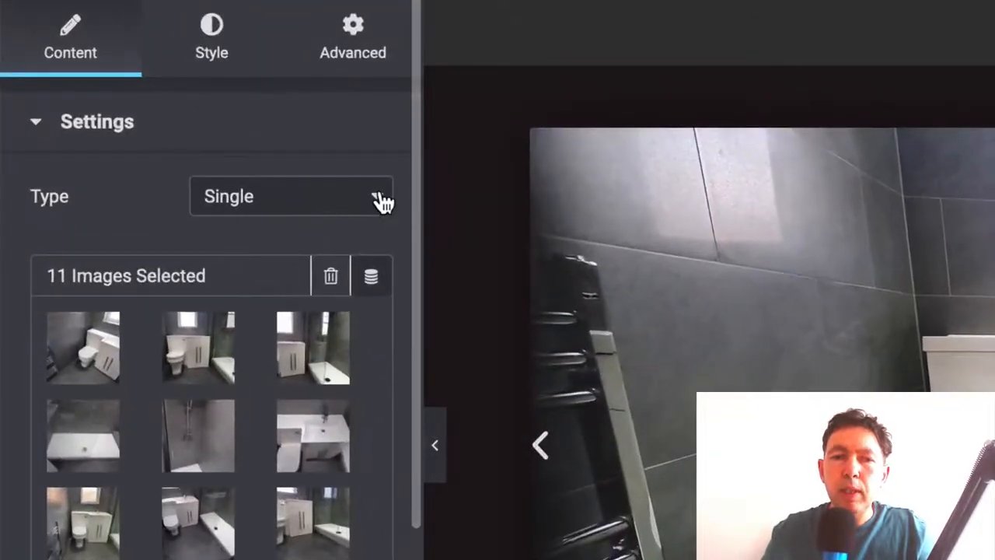
left_click(382, 200)
left_click(309, 210)
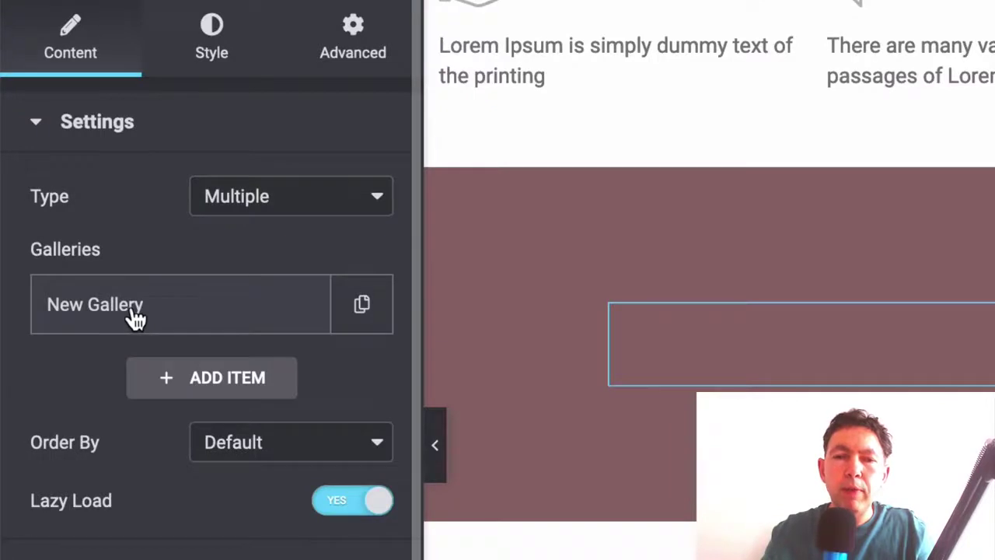
left_click(136, 315)
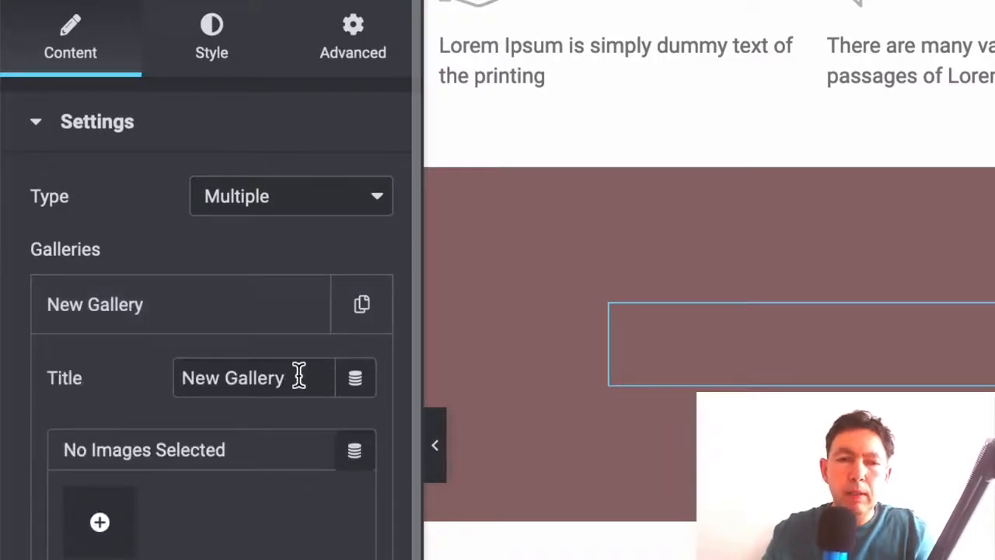
type("Set 1")
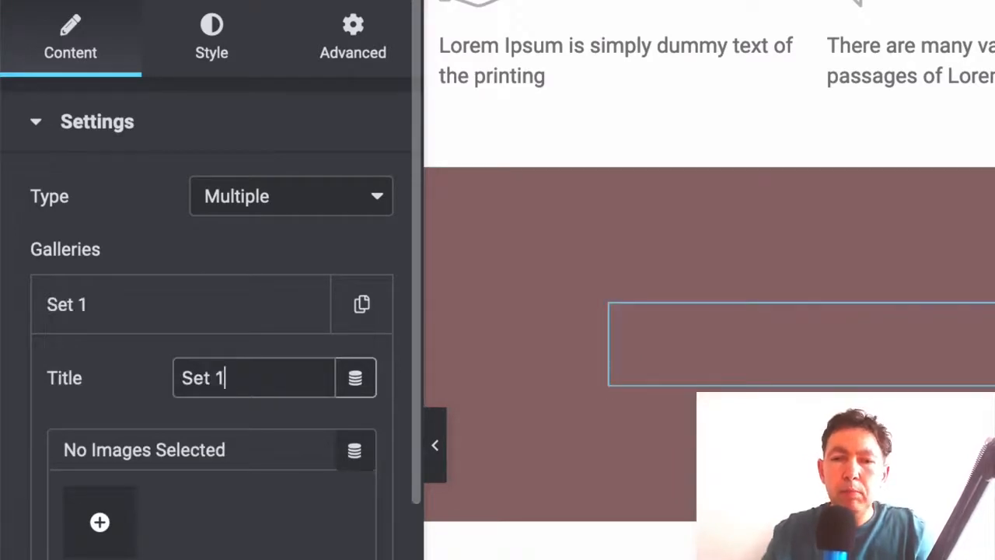
Pick the bathroom photos for Set 1 and insert them as its gallery.
left_click(99, 522)
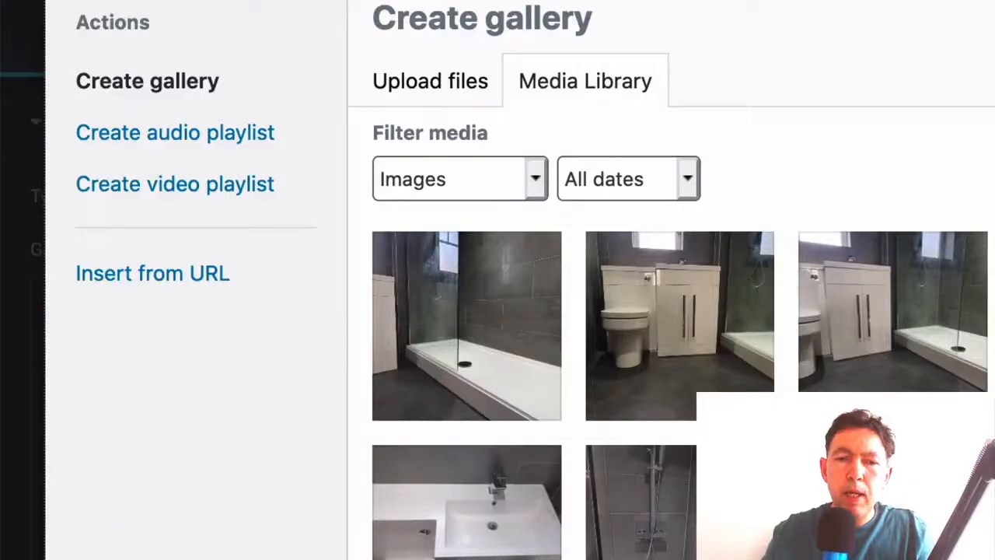
left_click(466, 497)
left_click(368, 217)
left_click(369, 334)
left_click(484, 335)
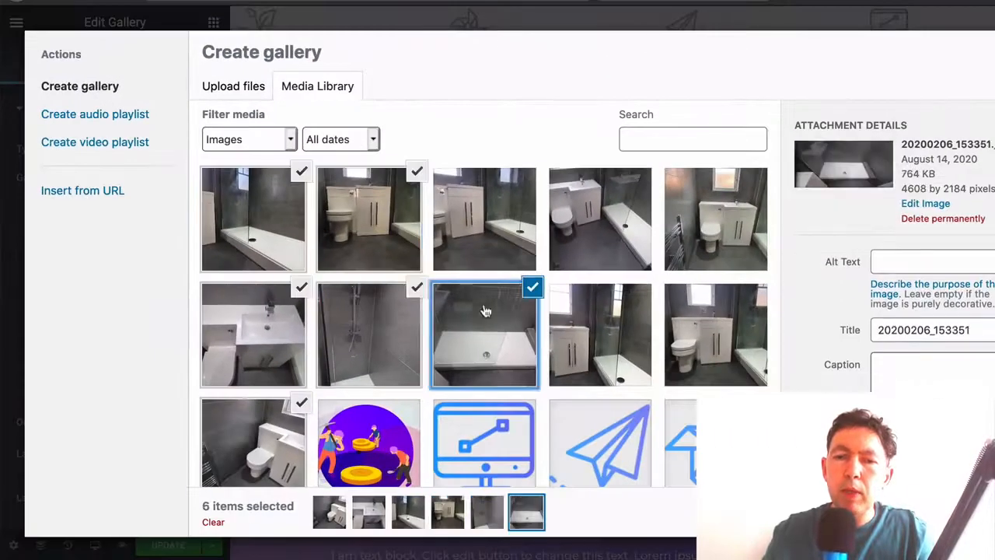
left_click(484, 218)
left_click(600, 218)
left_click(715, 217)
left_click(600, 334)
left_click(715, 335)
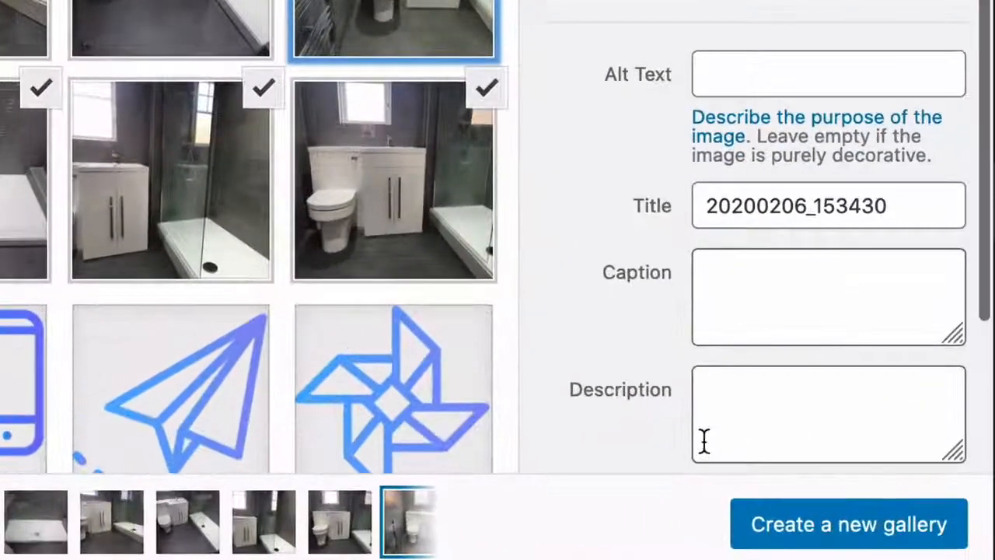
left_click(849, 524)
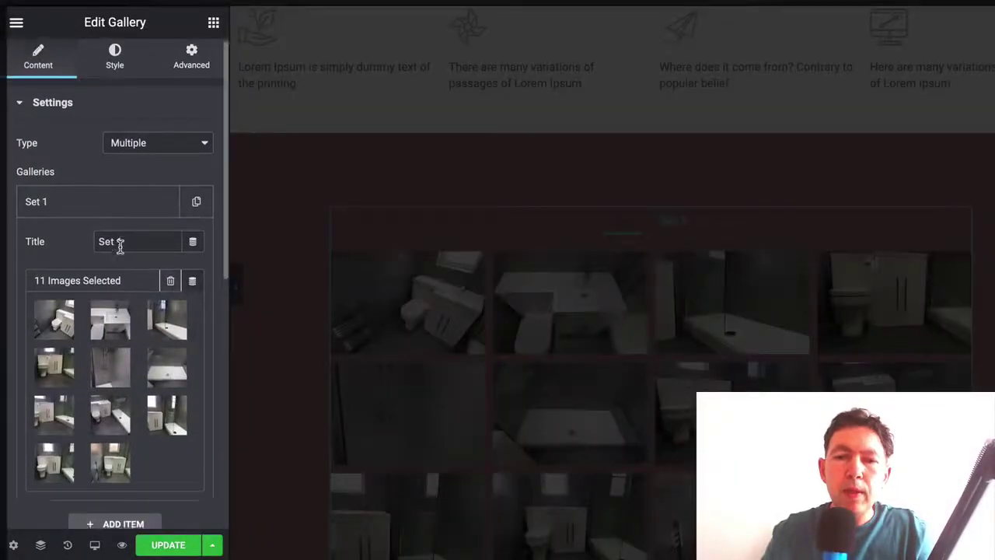
scroll(122, 233, "down", 5)
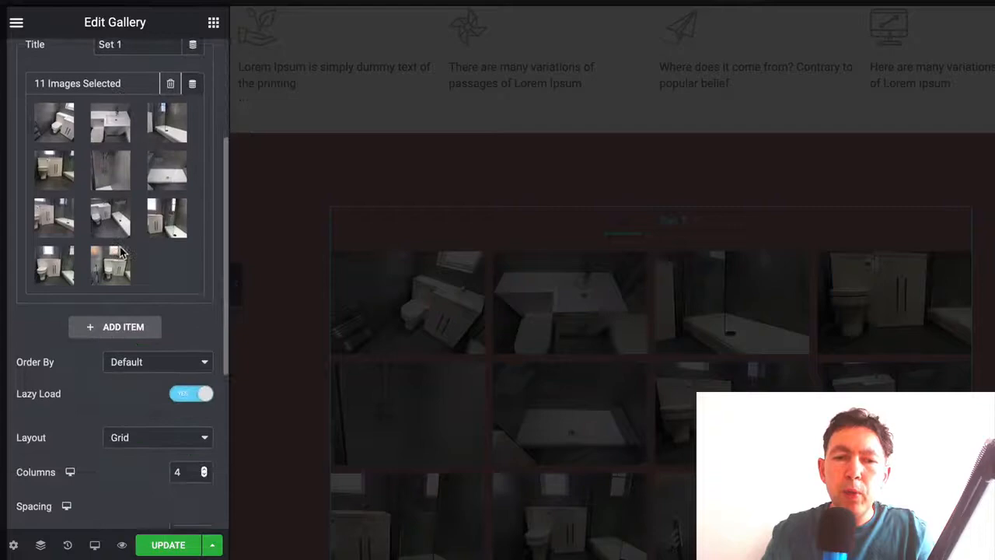
scroll(120, 251, "down", 4)
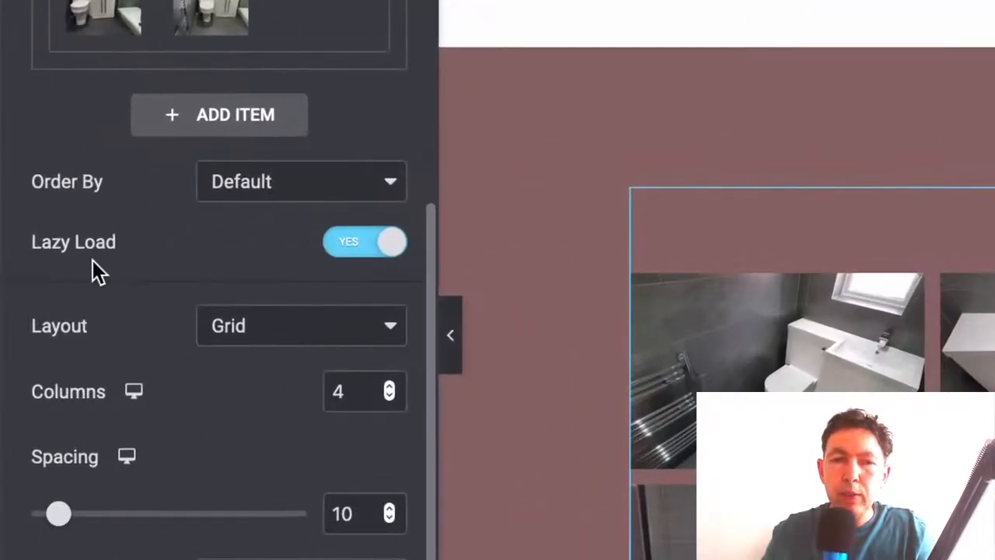
Keep Order By on Default and switch the gallery Layout to Masonry.
left_click(321, 191)
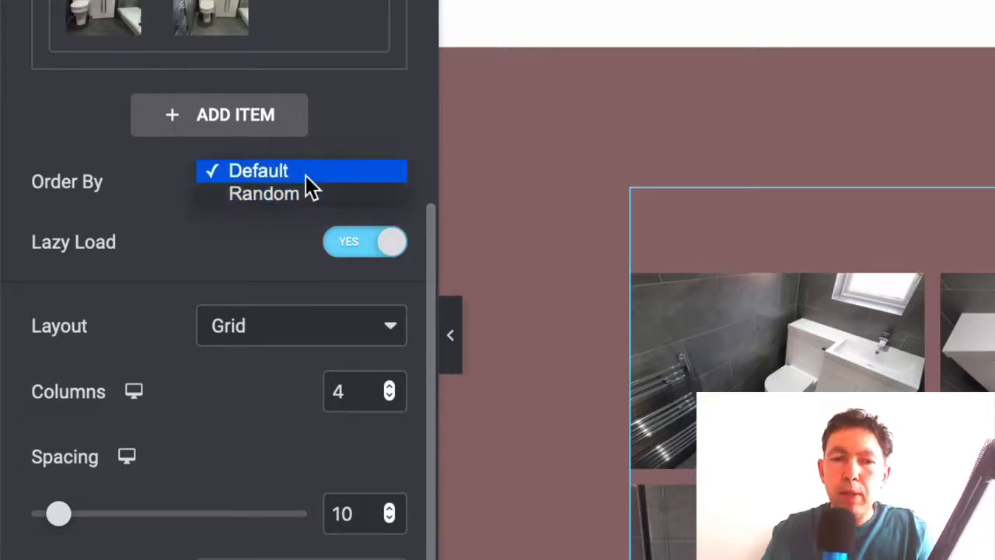
left_click(306, 175)
scroll(264, 239, "down", 2)
scroll(264, 239, "down", 1)
left_click(319, 213)
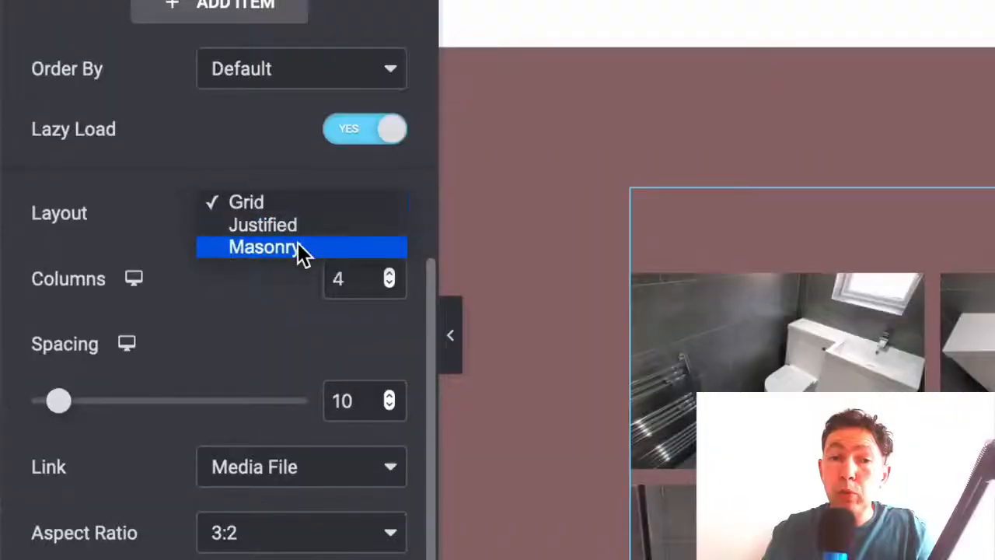
left_click(303, 249)
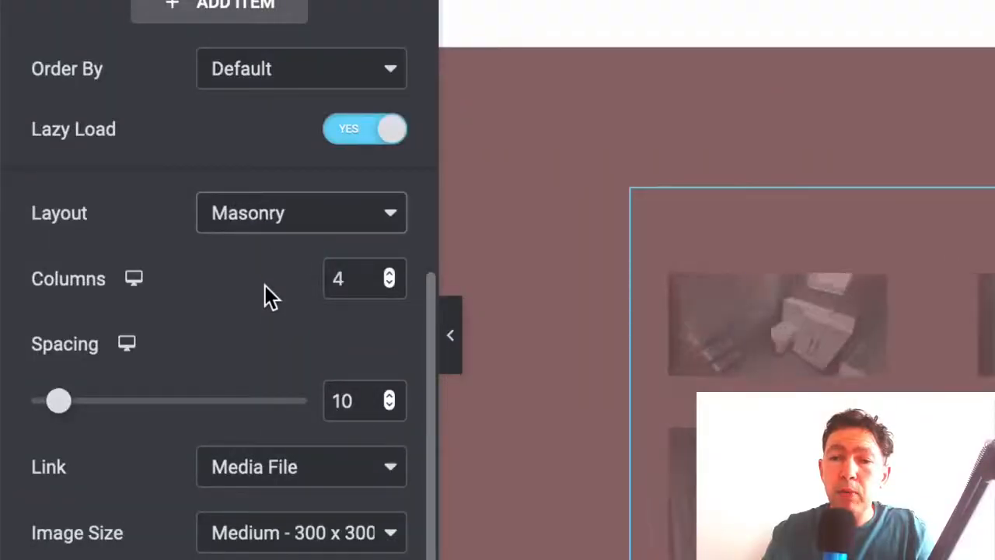
scroll(264, 284, "down", 2)
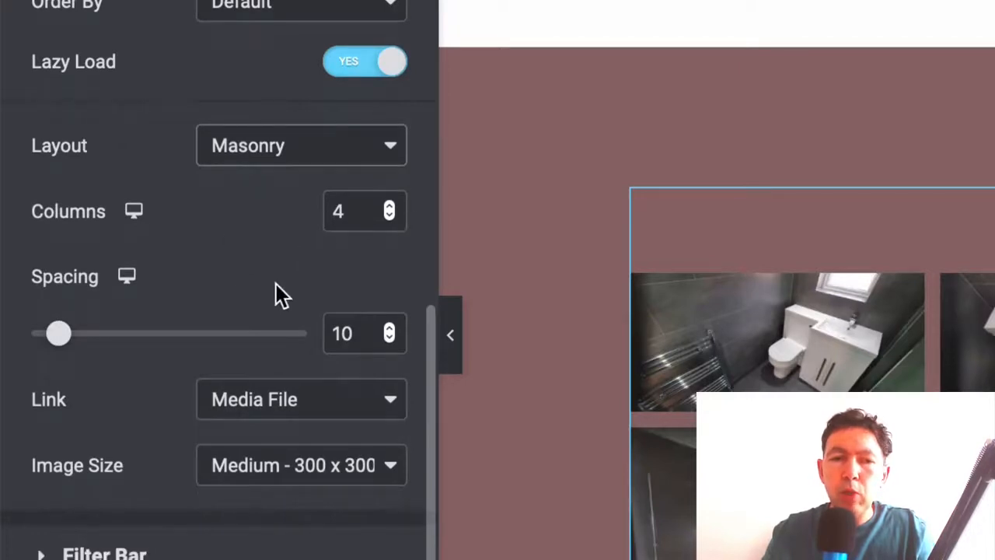
scroll(276, 284, "down", 1)
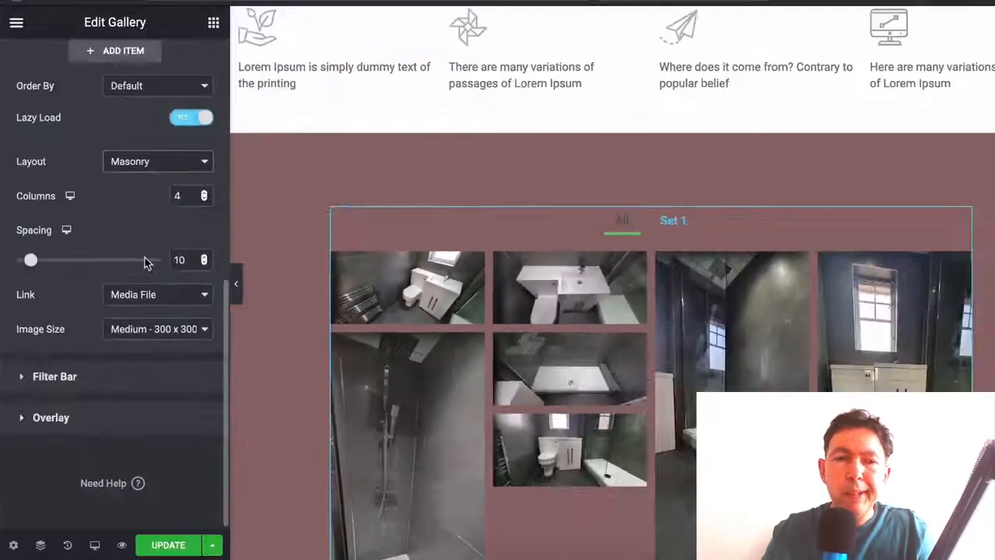
left_click(73, 413)
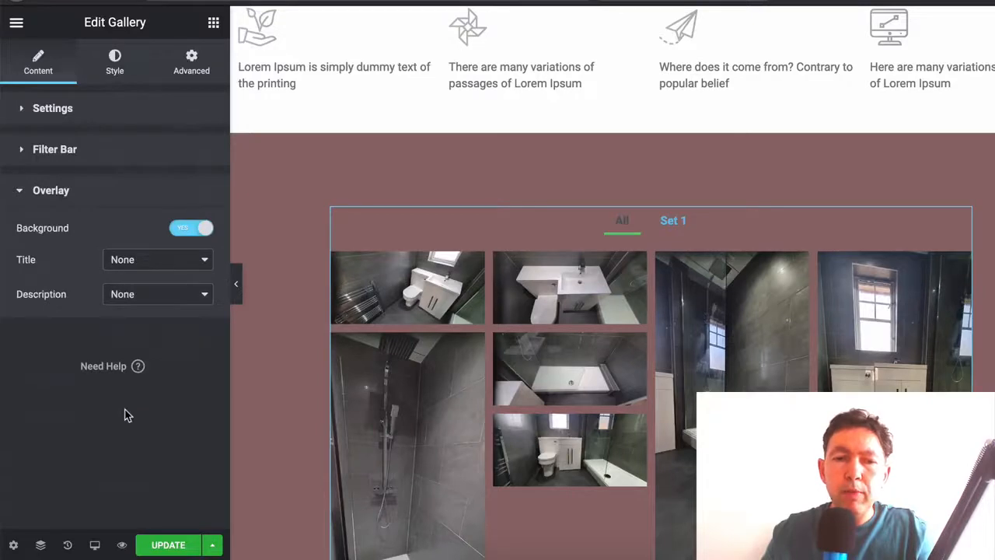
In Style > Image set Hover Animation to Zoom In at 800 ms, then return to the content settings.
left_click(51, 190)
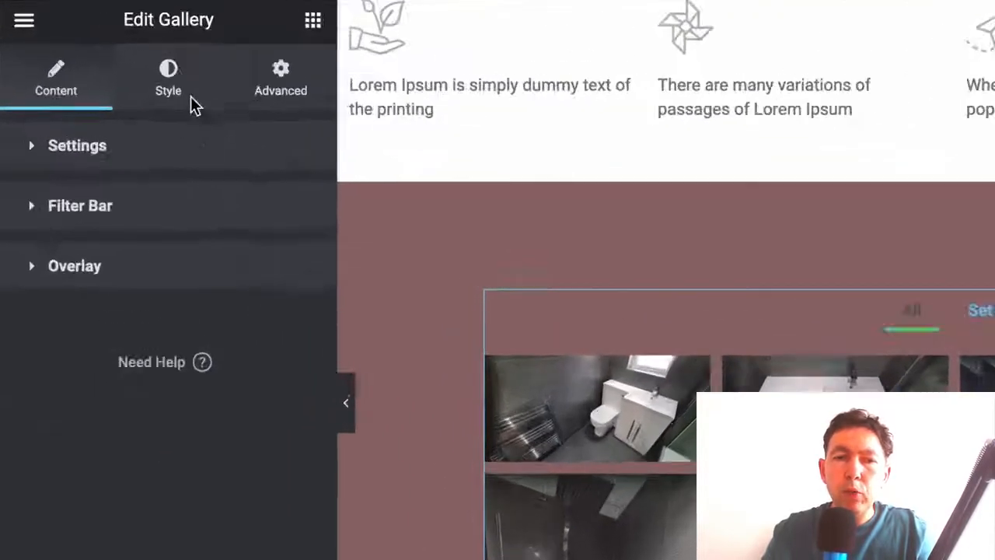
left_click(114, 62)
scroll(238, 383, "down", 3)
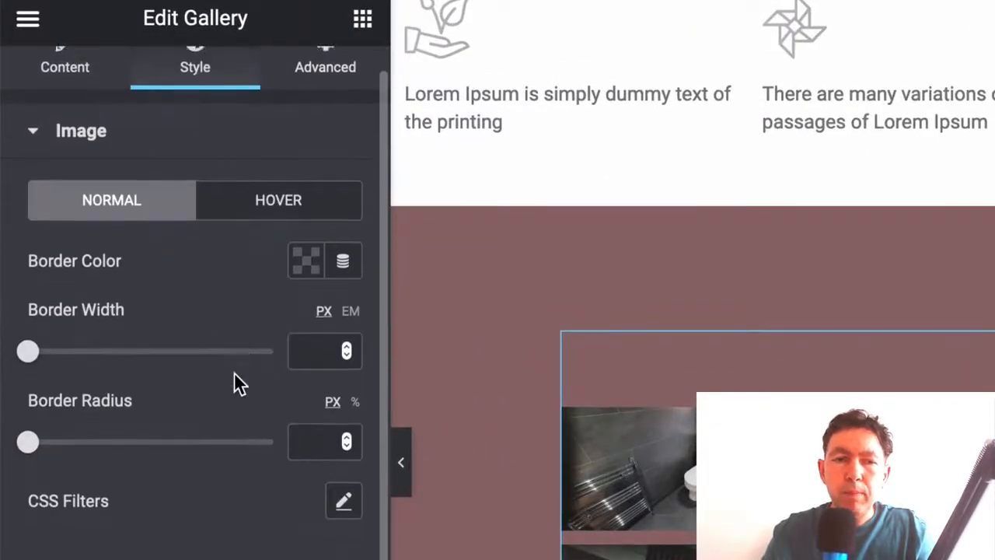
left_click(212, 381)
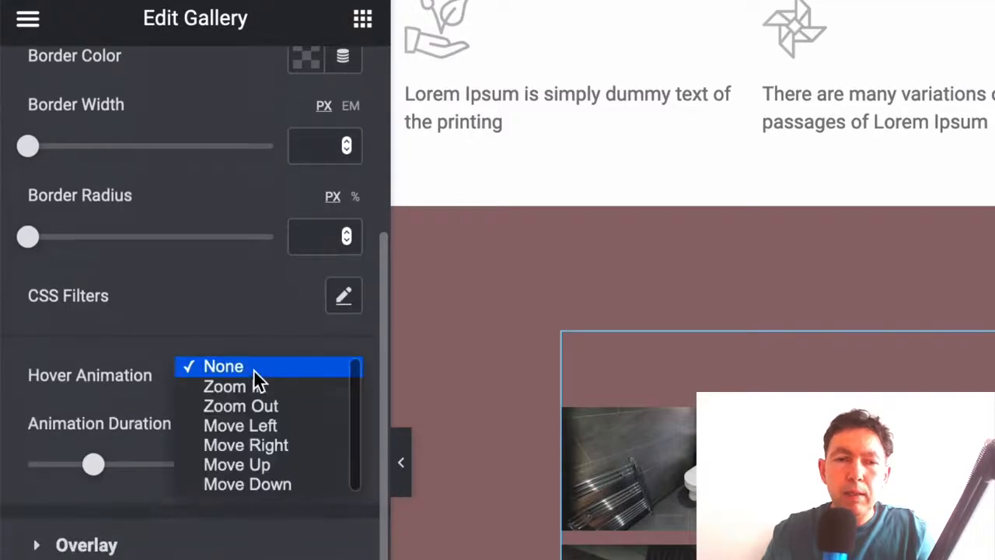
left_click(280, 390)
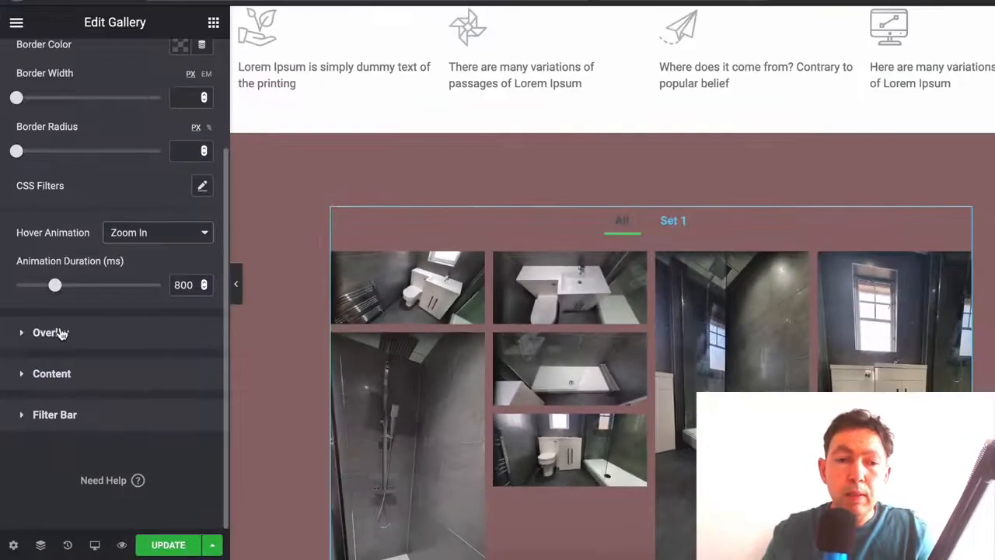
left_click(166, 360)
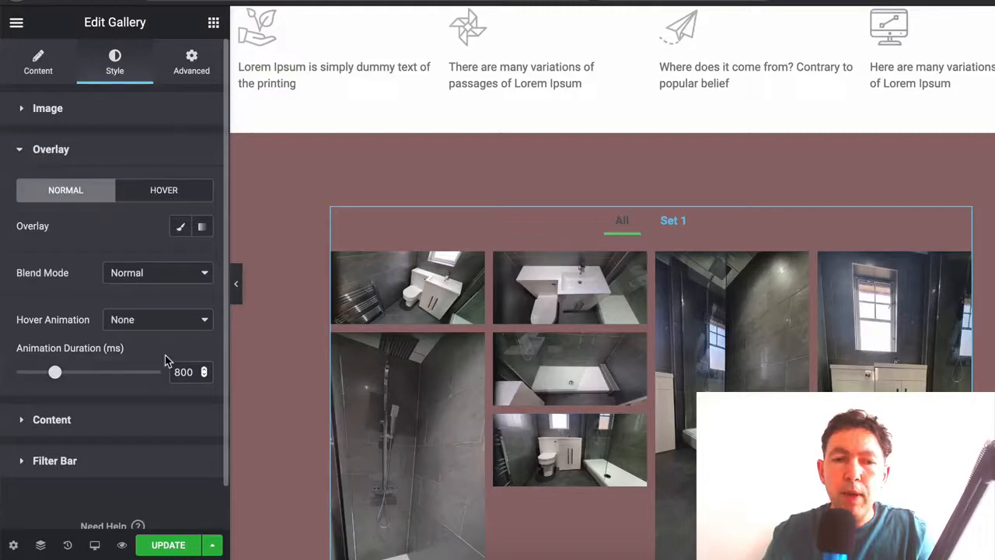
mouse_move(592, 232)
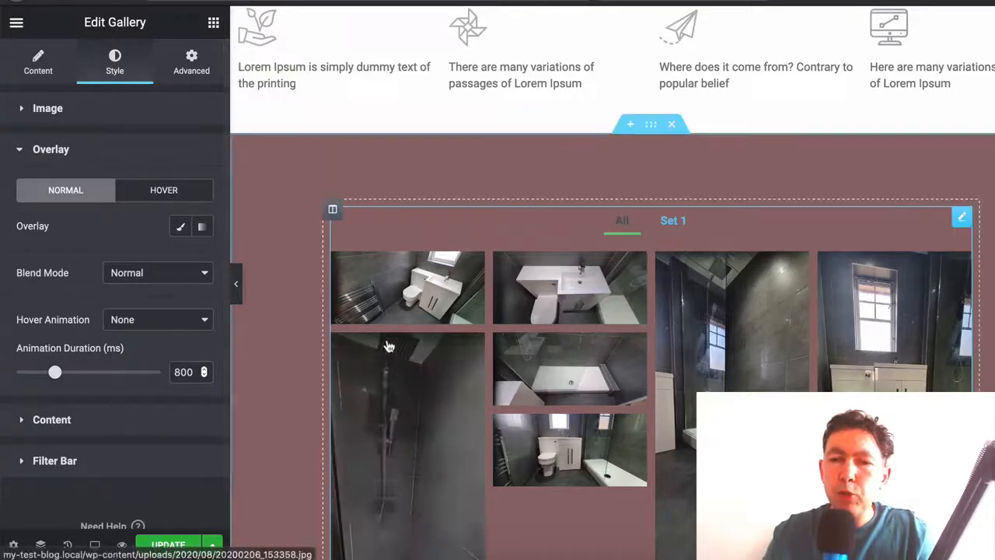
left_click(117, 149)
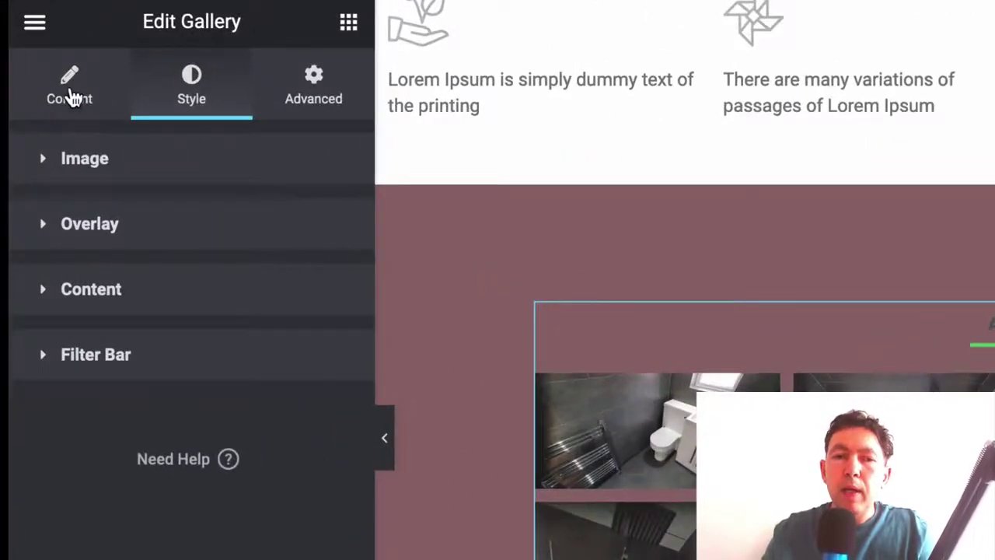
left_click(72, 93)
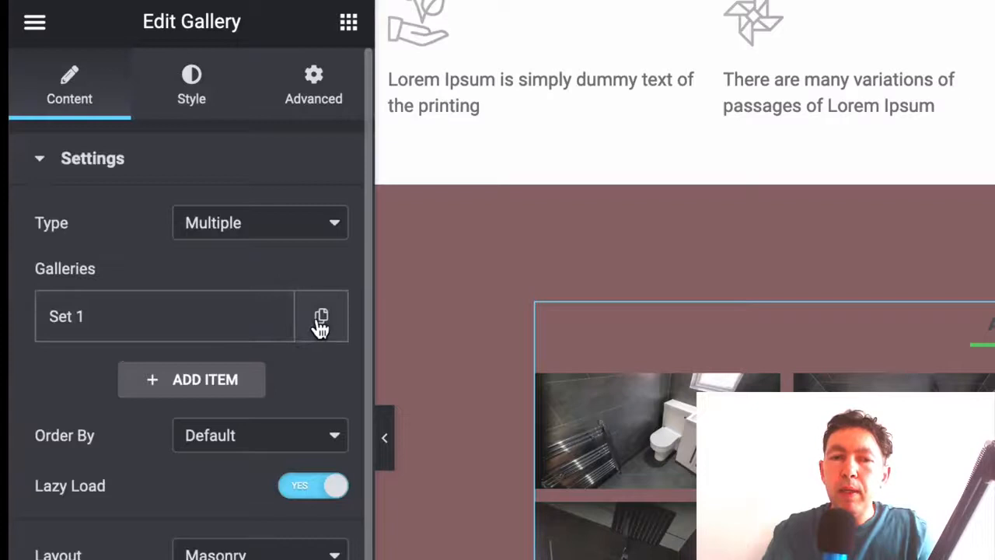
Duplicate Set 1 as a second gallery and retitle it Set 2.
left_click(206, 384)
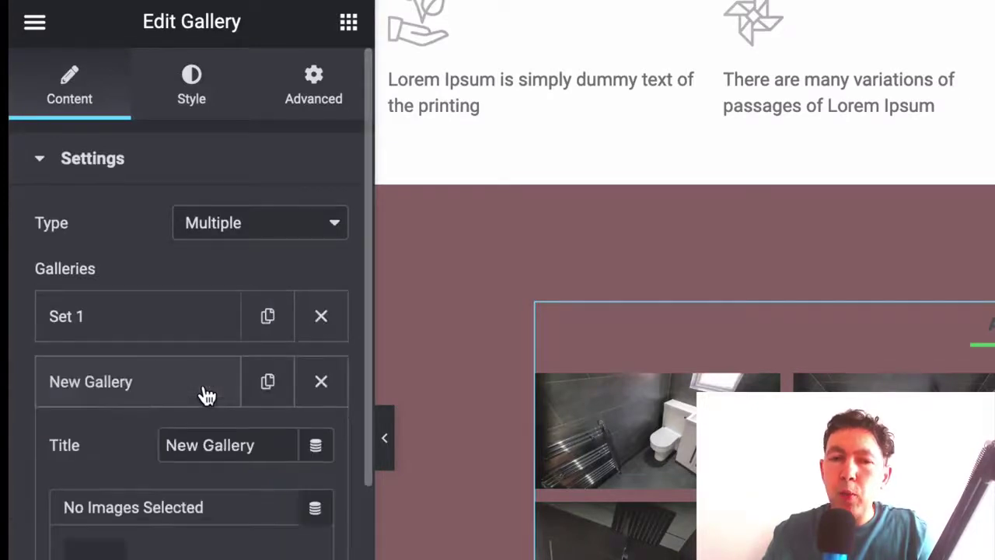
left_click(321, 382)
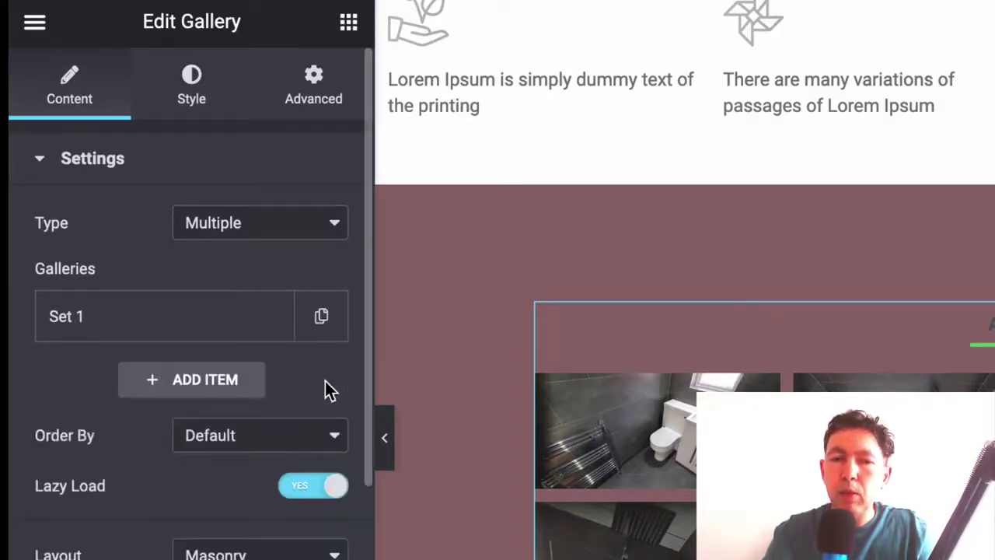
left_click(322, 319)
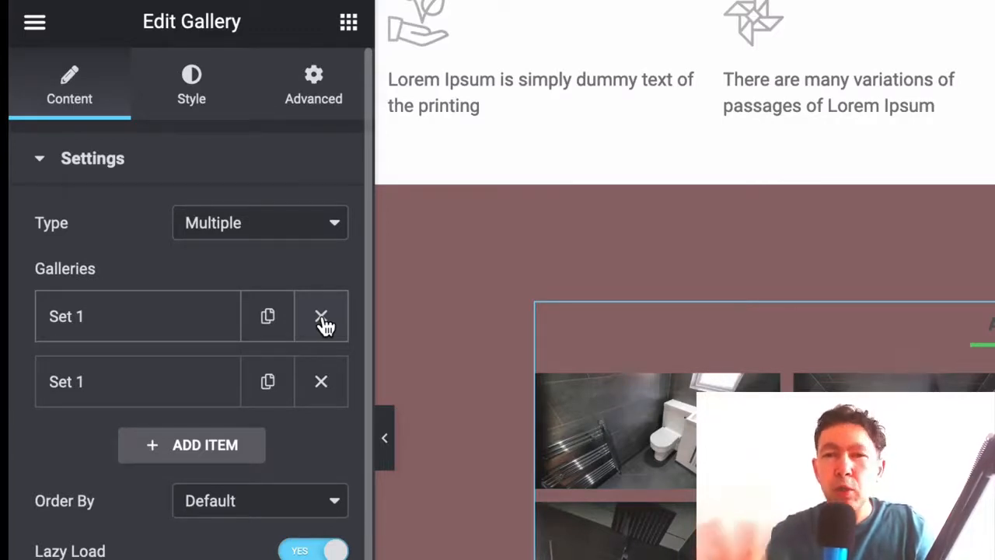
left_click(82, 384)
left_click(233, 295)
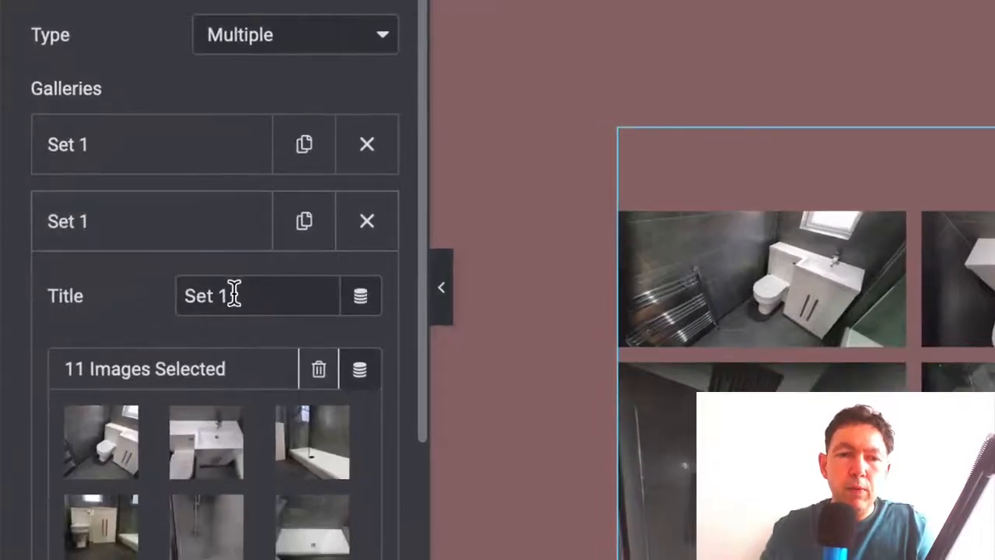
key("BackSpace")
type("2")
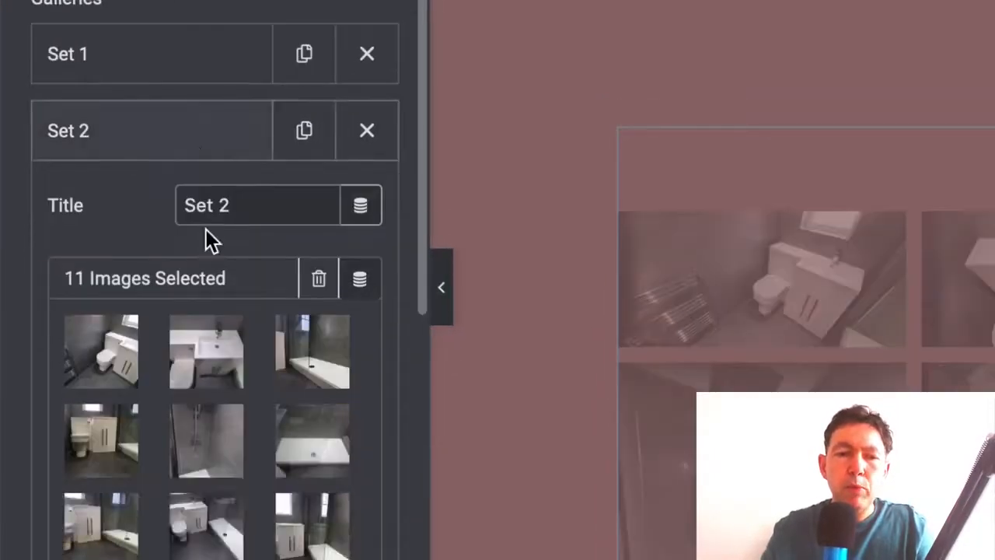
scroll(210, 242, "down", 3)
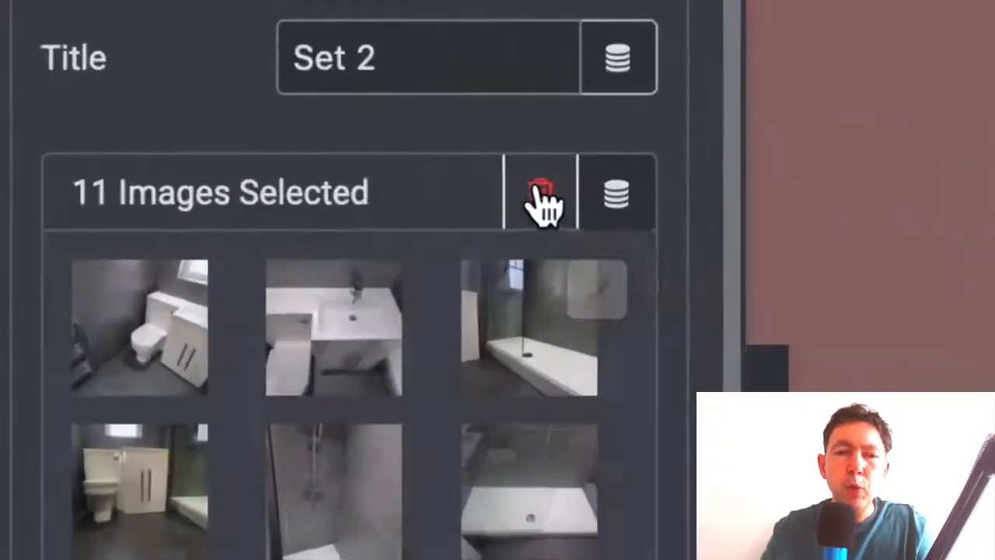
Clear all copied images from Set 2 via Reset Gallery.
left_click(556, 196)
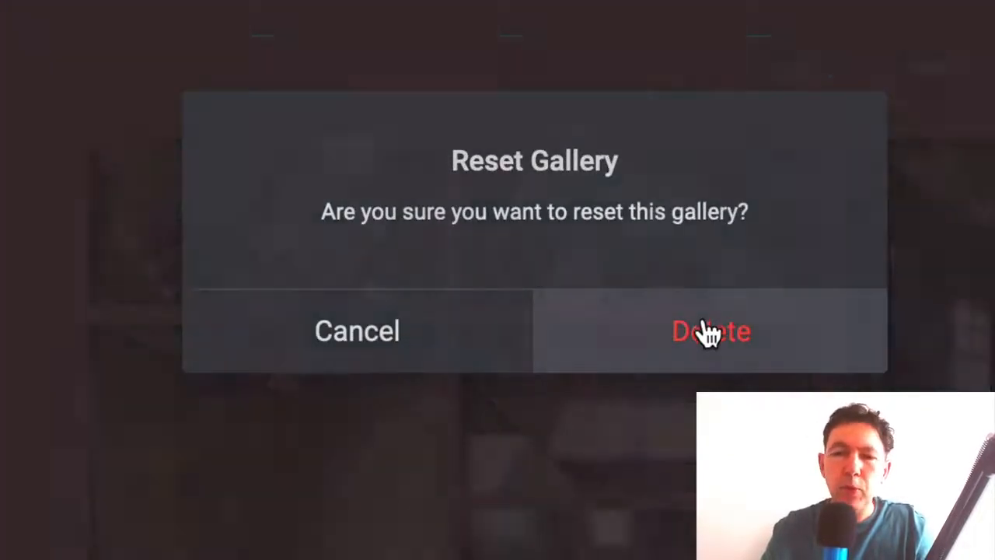
left_click(711, 332)
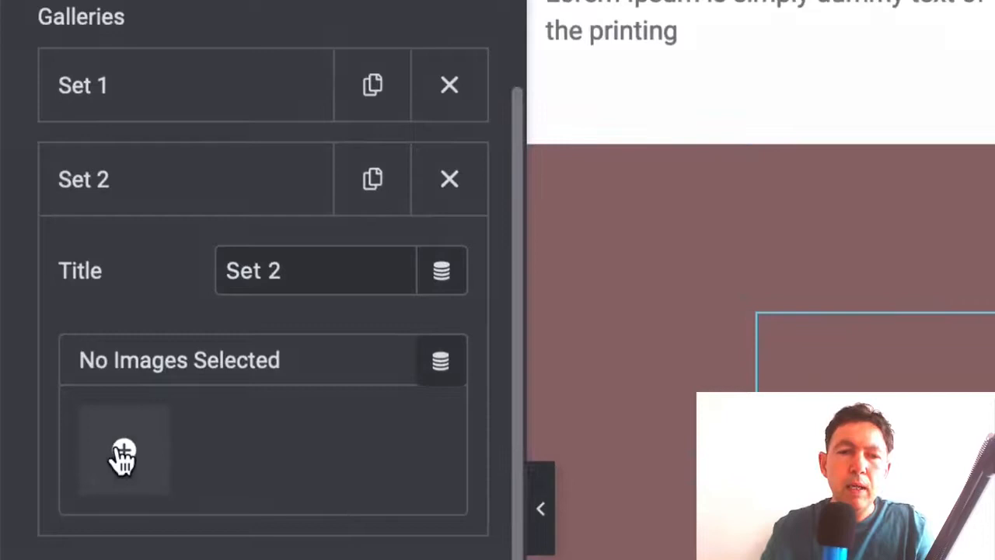
Upload all six photos from the Bathroom 2 folder into Set 2.
left_click(123, 450)
left_click(234, 85)
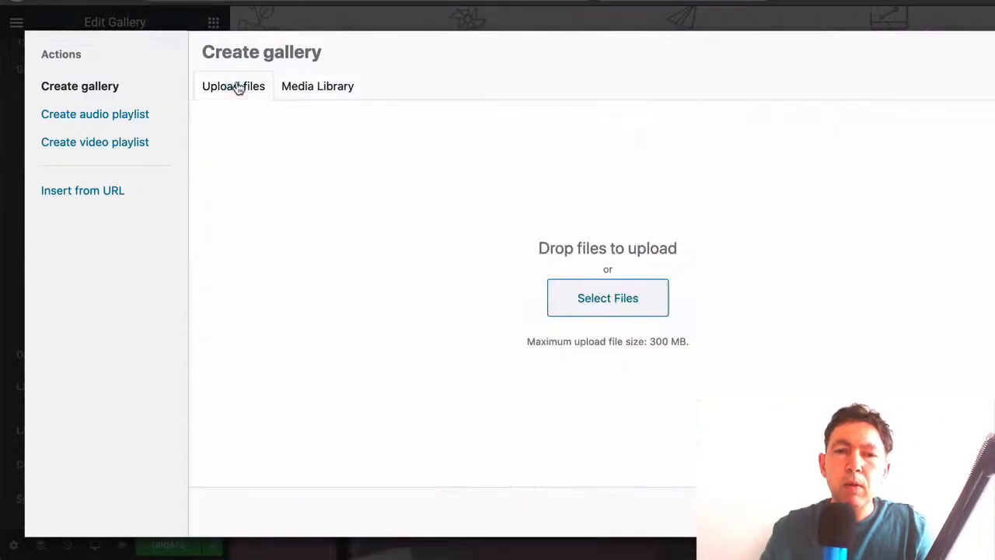
left_click(583, 304)
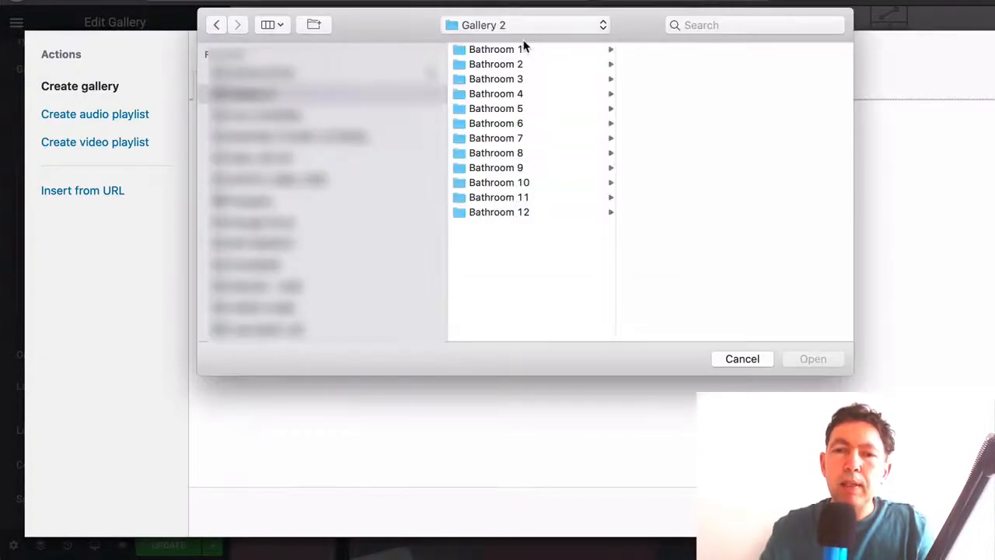
left_click(517, 64)
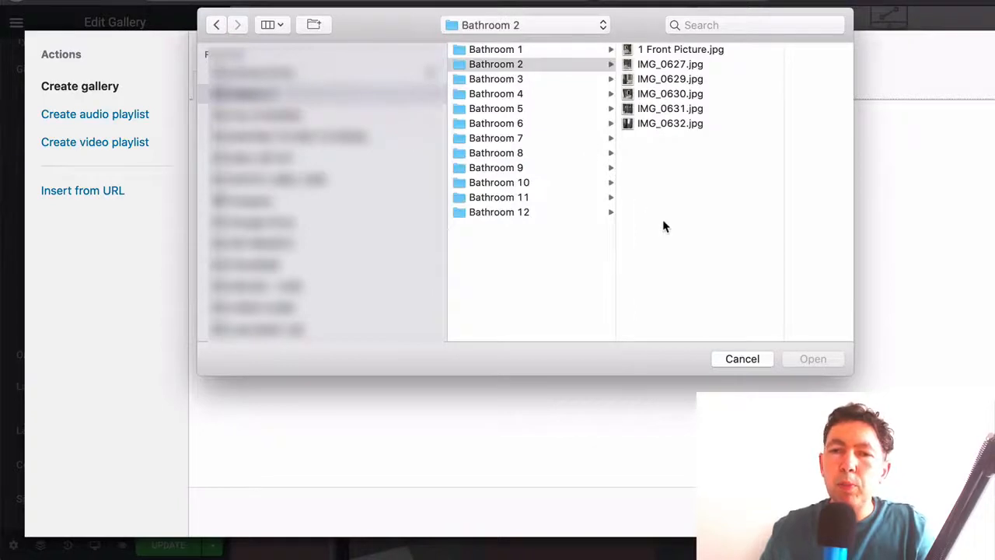
left_click_drag(665, 226, 661, 75)
left_click(644, 48, "shift")
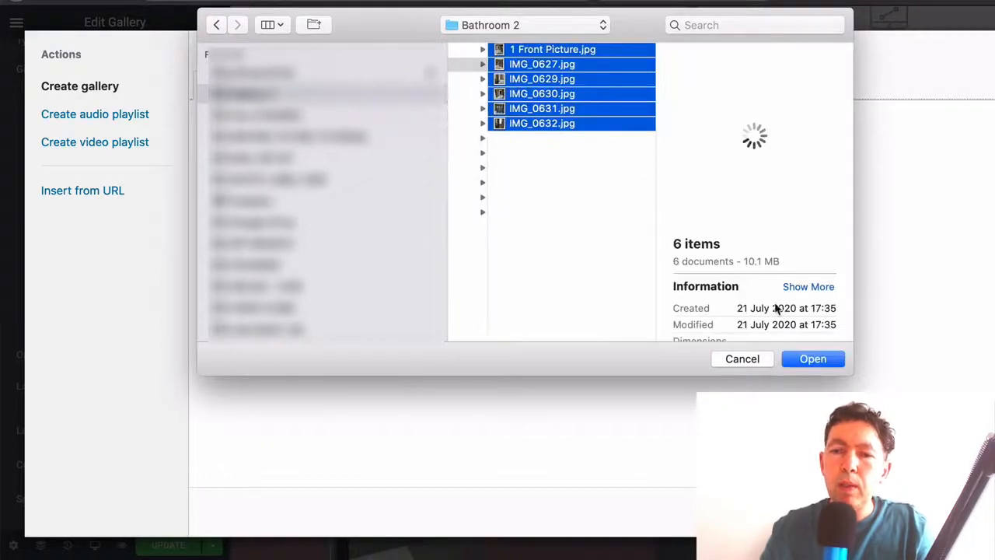
left_click(813, 358)
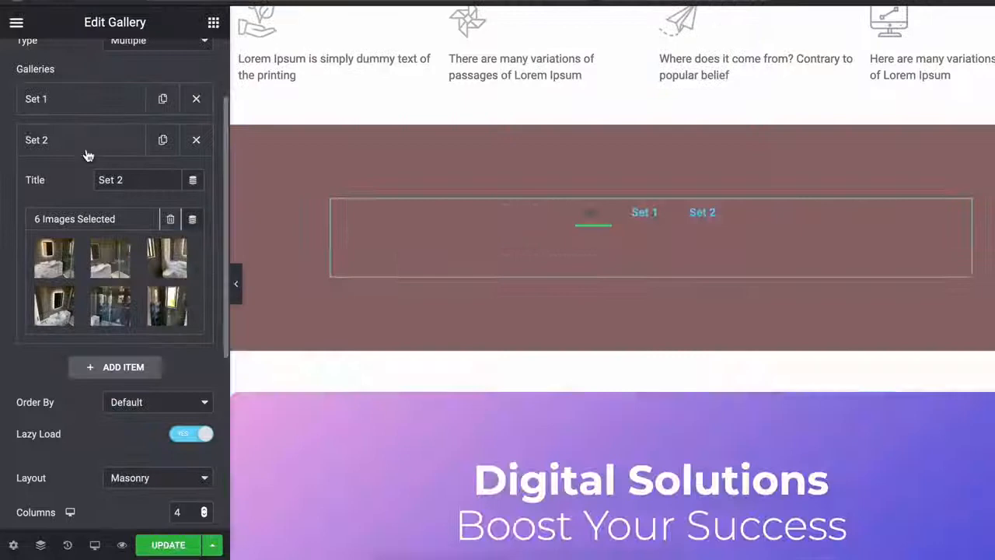
Duplicate Set 2 as a third gallery titled Set 3 and update the page.
left_click(347, 171)
left_click(199, 257)
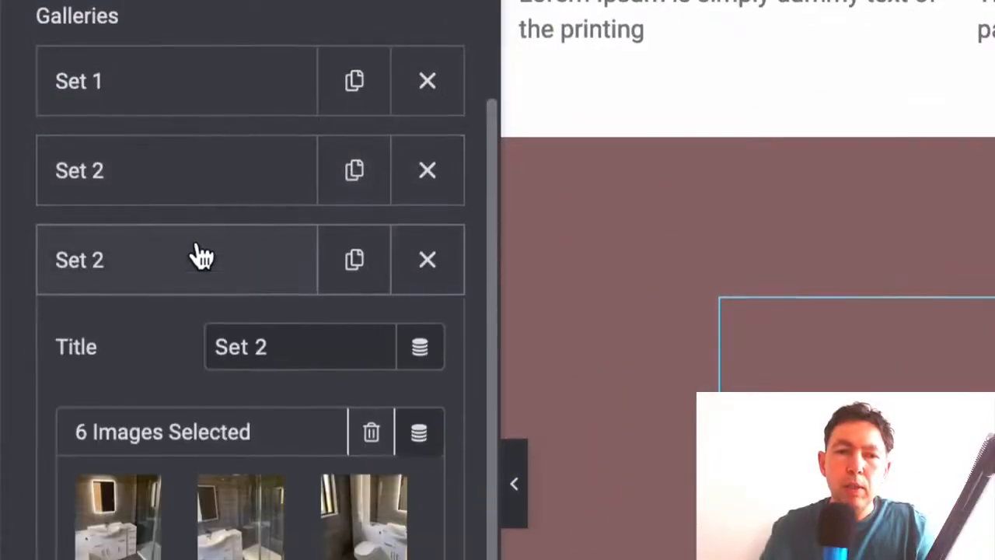
left_click(303, 347)
key("BackSpace")
type("3")
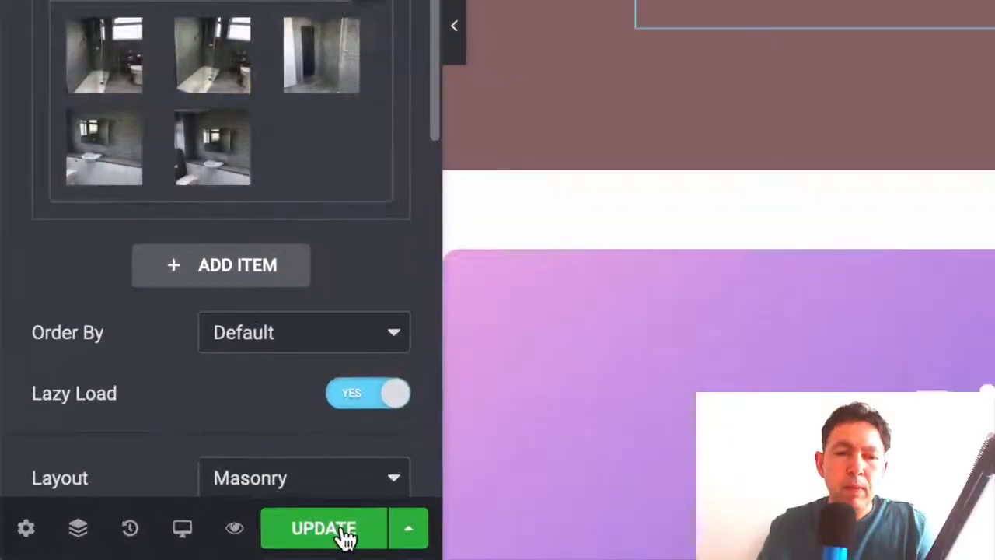
left_click(346, 535)
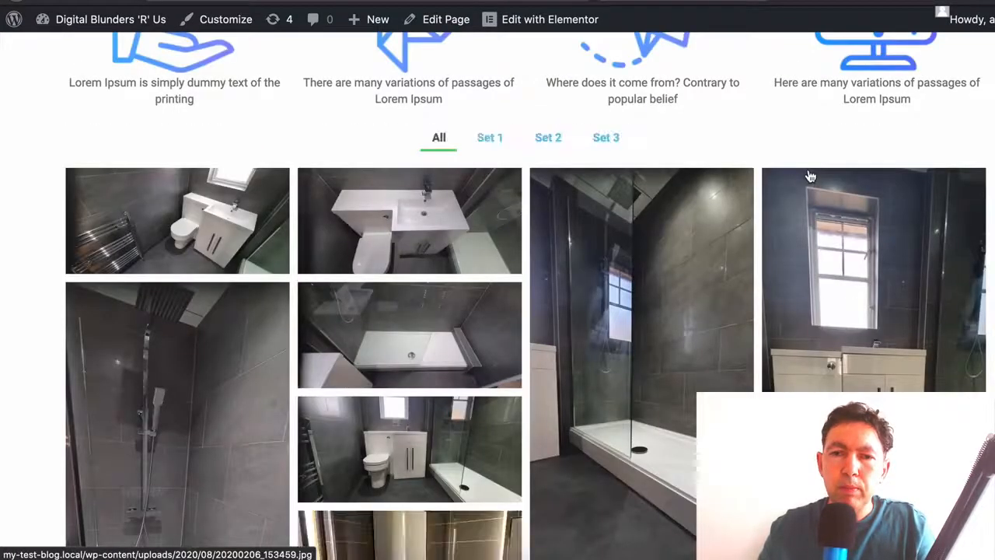
scroll(718, 131, "up", 5)
scroll(718, 131, "up", 5)
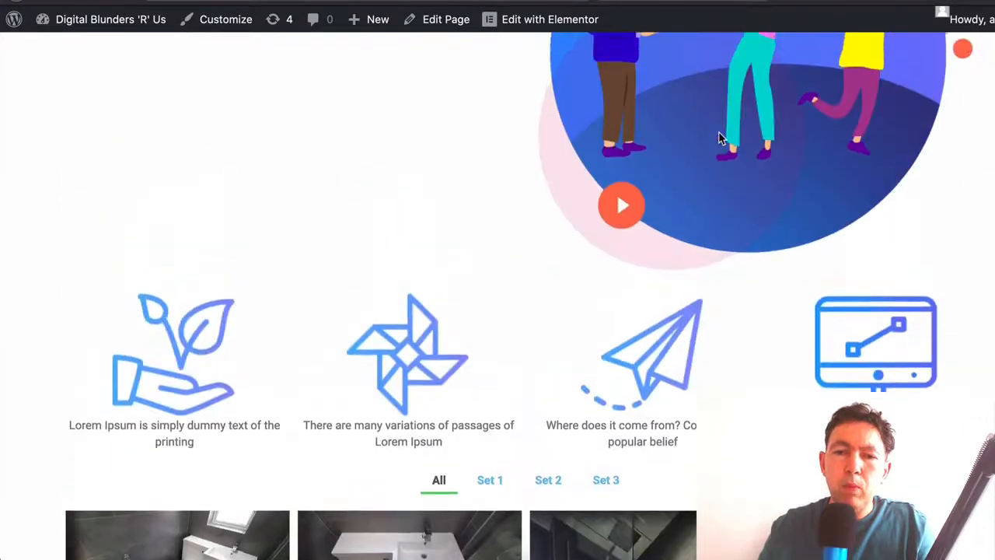
scroll(718, 139, "down", 4)
scroll(718, 139, "down", 4)
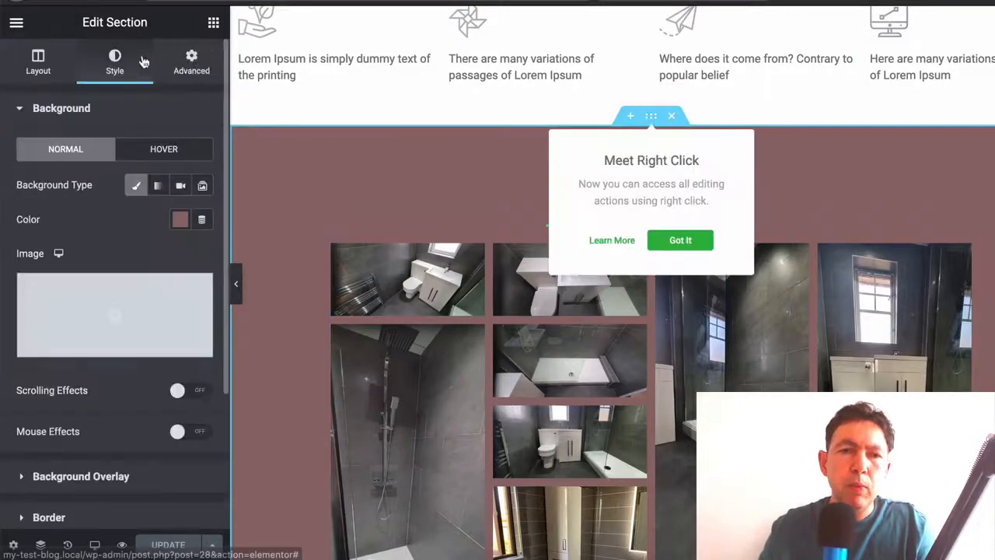
Set the gallery section's top and bottom padding to 120 and update the page.
left_click(191, 62)
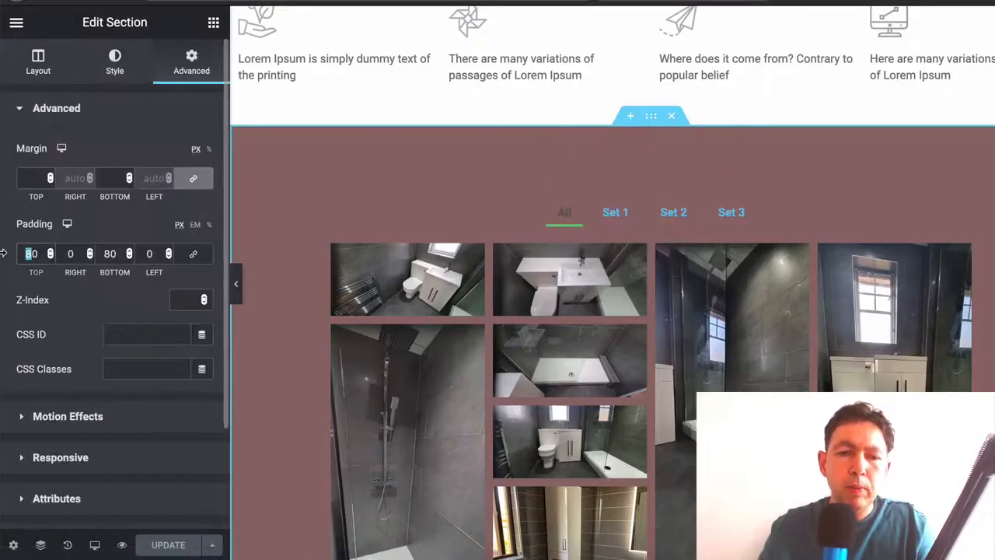
type("120")
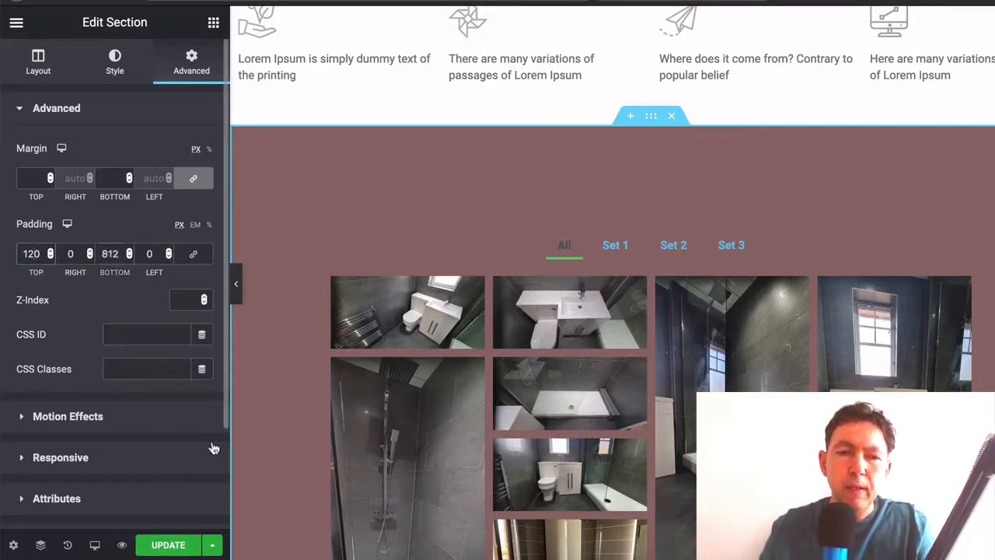
key("BackSpace")
type("120")
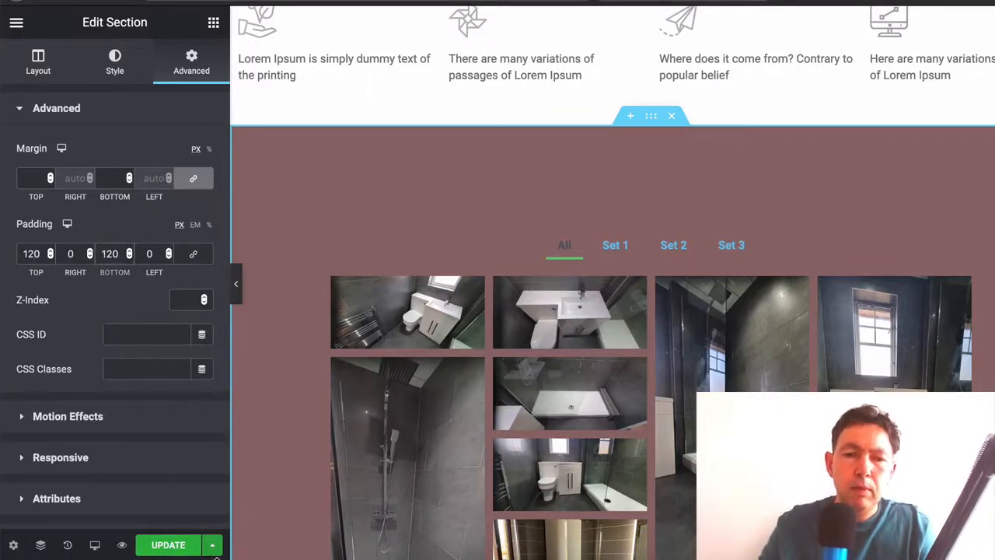
left_click(168, 545)
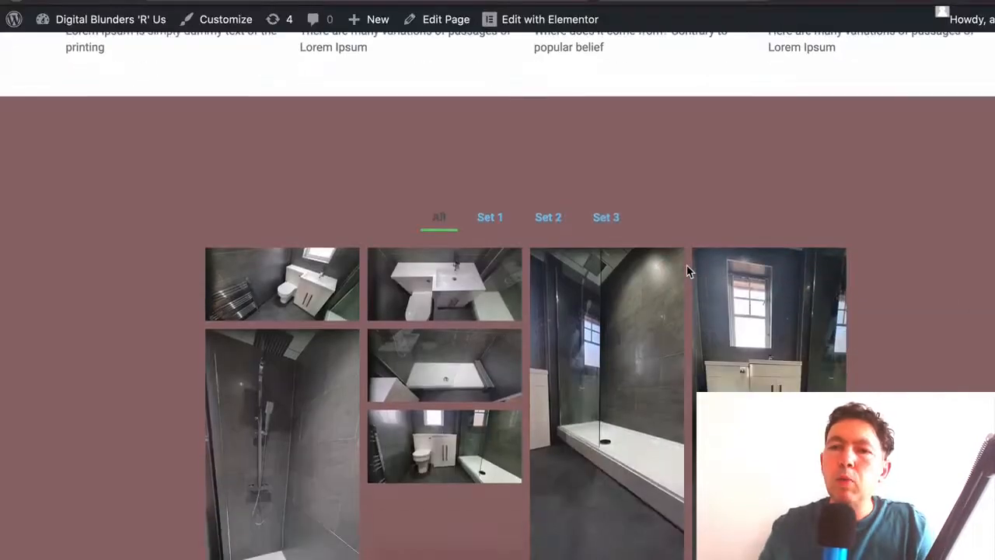
scroll(688, 270, "down", 5)
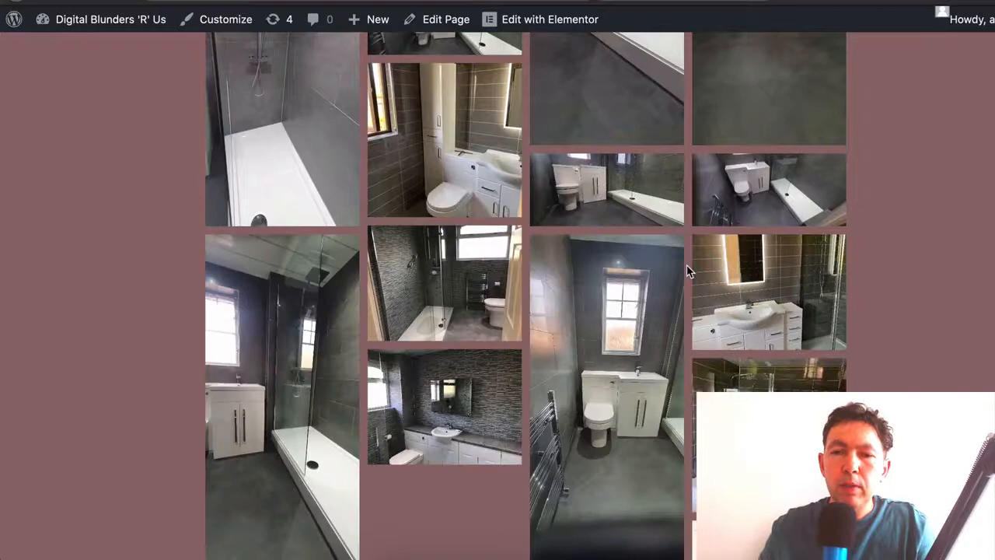
scroll(687, 271, "down", 5)
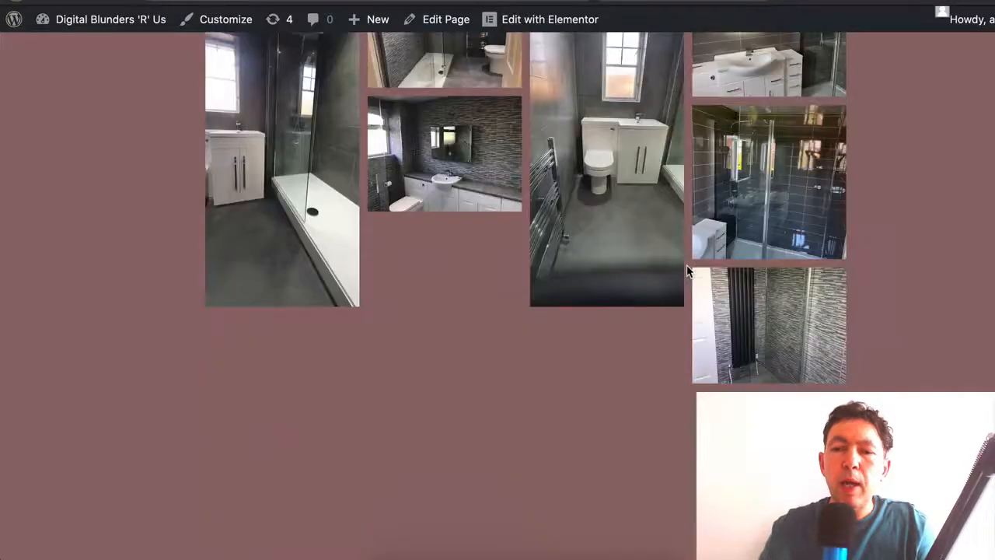
scroll(686, 270, "down", 4)
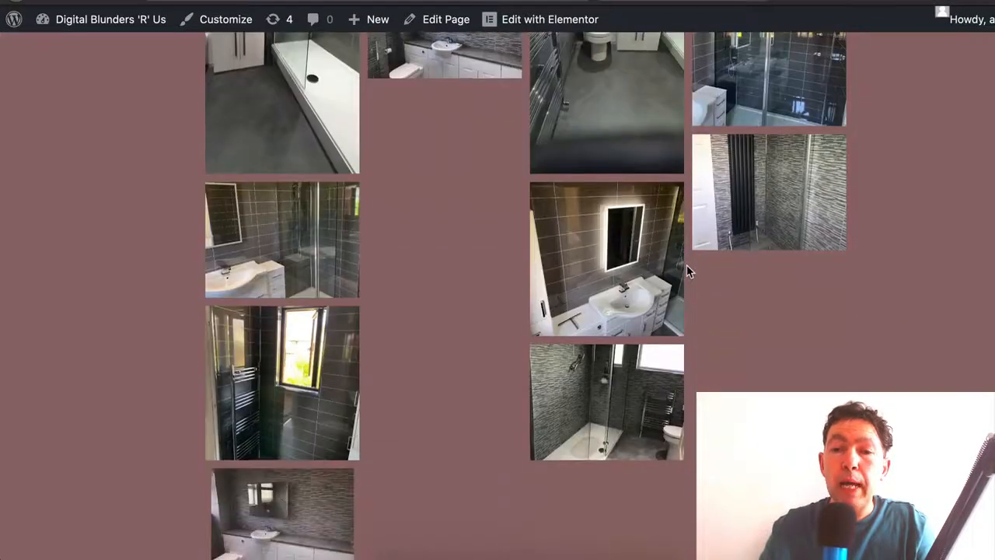
scroll(687, 271, "down", 4)
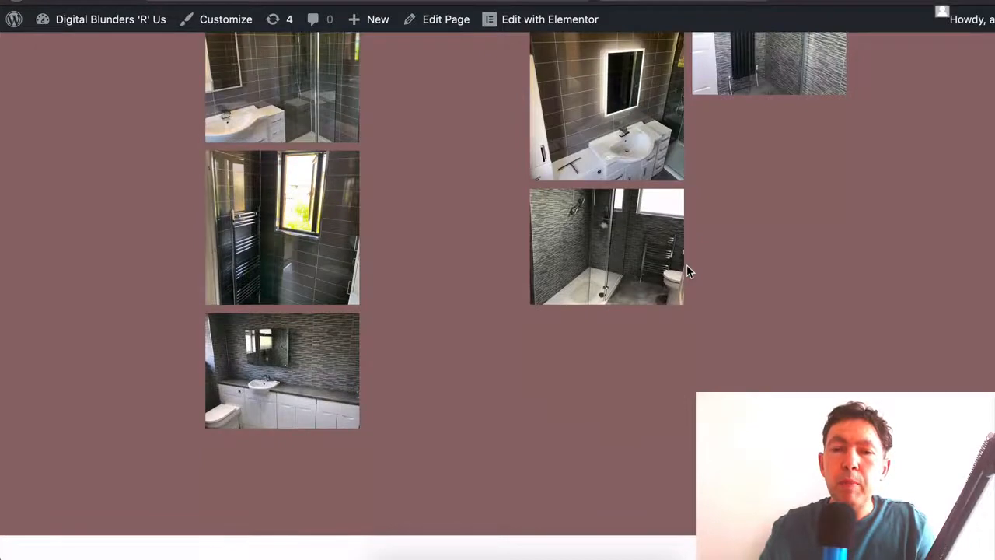
scroll(687, 271, "up", 3)
scroll(728, 304, "up", 5)
scroll(728, 304, "up", 4)
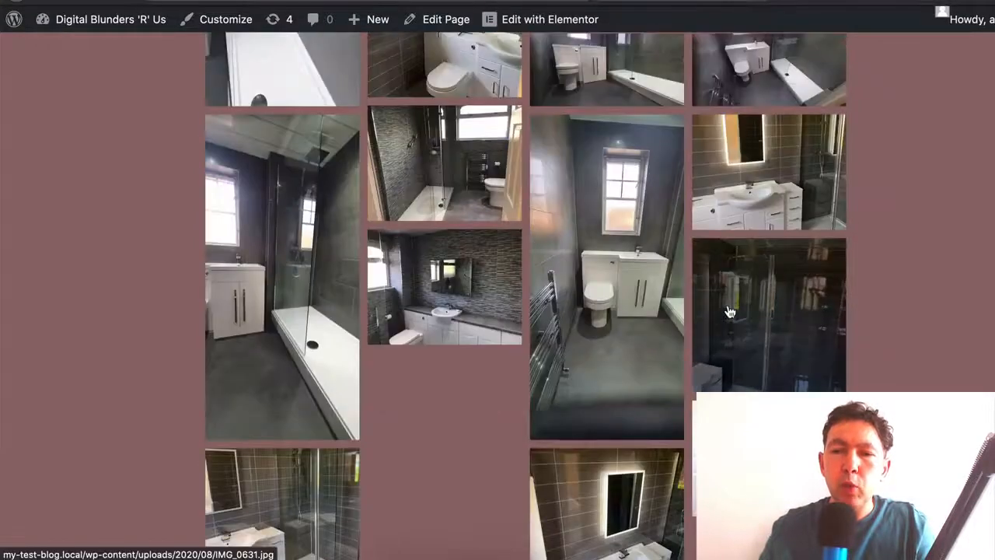
scroll(728, 310, "up", 2)
scroll(632, 325, "up", 3)
scroll(632, 325, "up", 1)
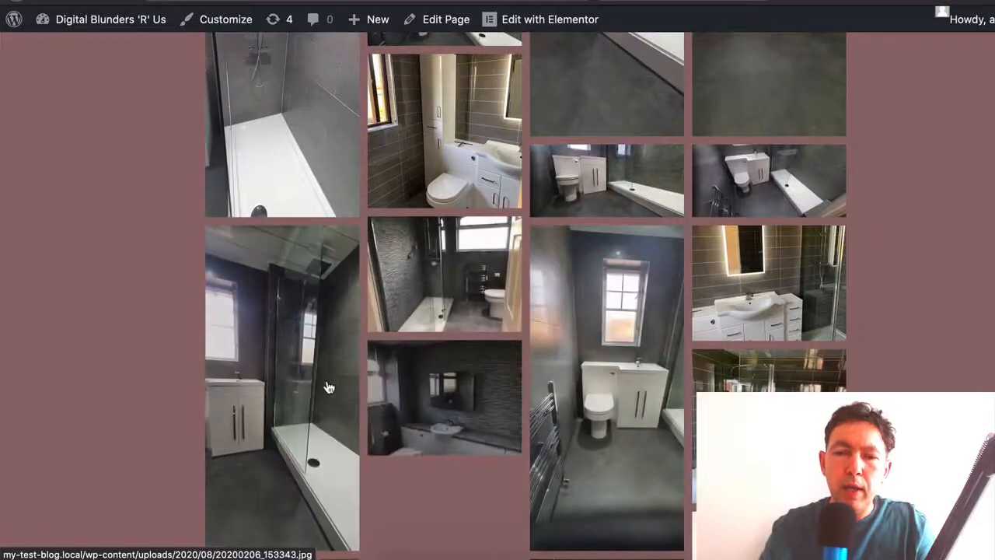
scroll(327, 311, "up", 3)
scroll(315, 289, "up", 2)
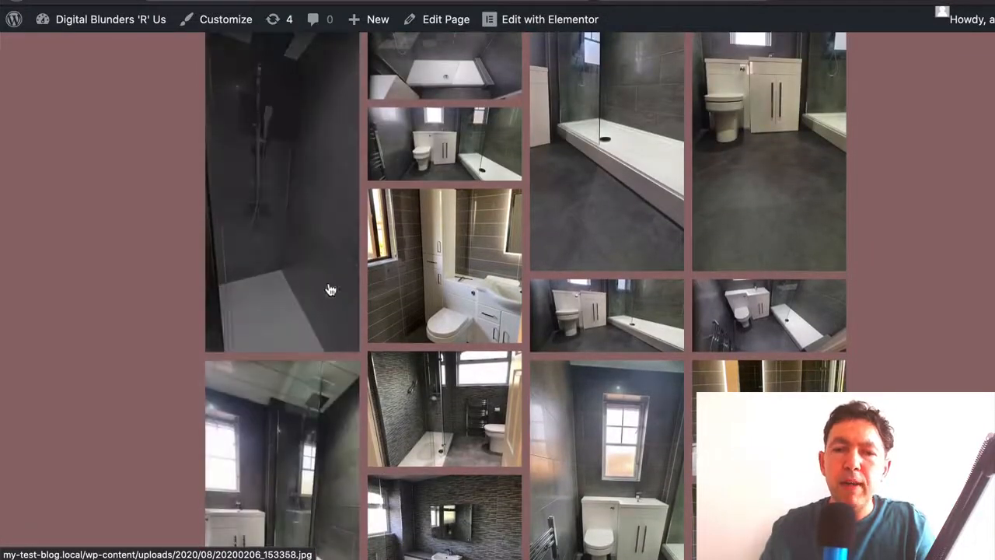
scroll(315, 289, "up", 3)
scroll(463, 292, "up", 2)
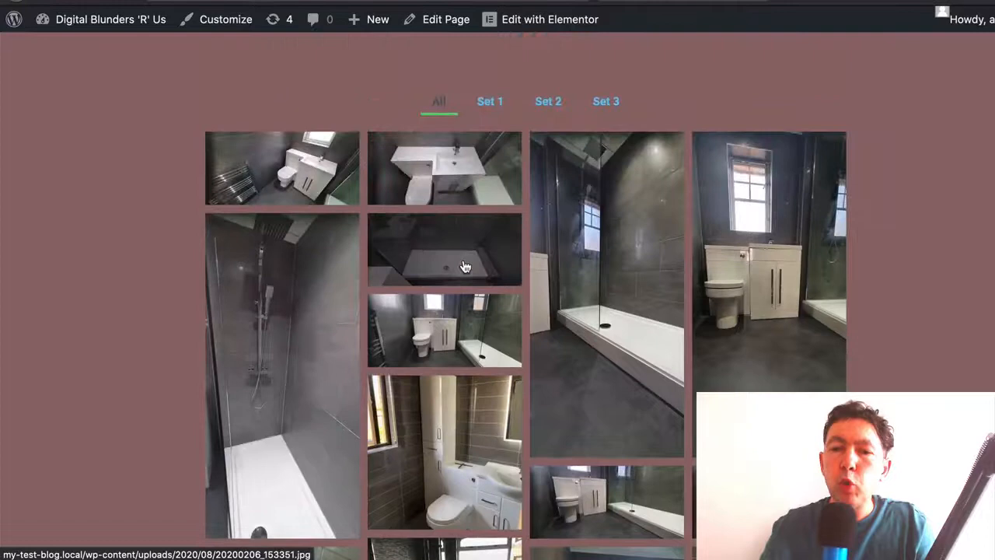
scroll(523, 314, "up", 2)
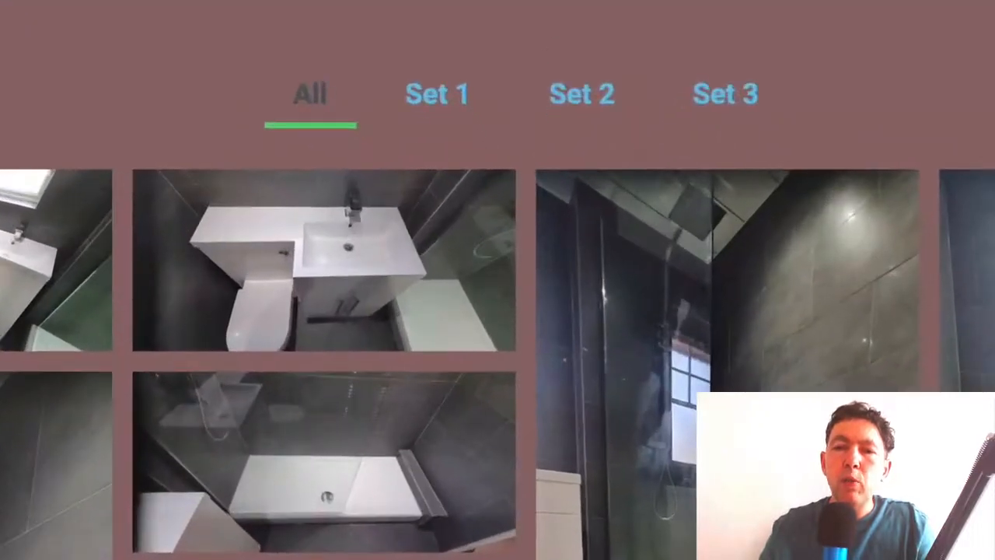
Filter the live gallery to Set 1, Set 3, then All to verify each filter works.
left_click(440, 101)
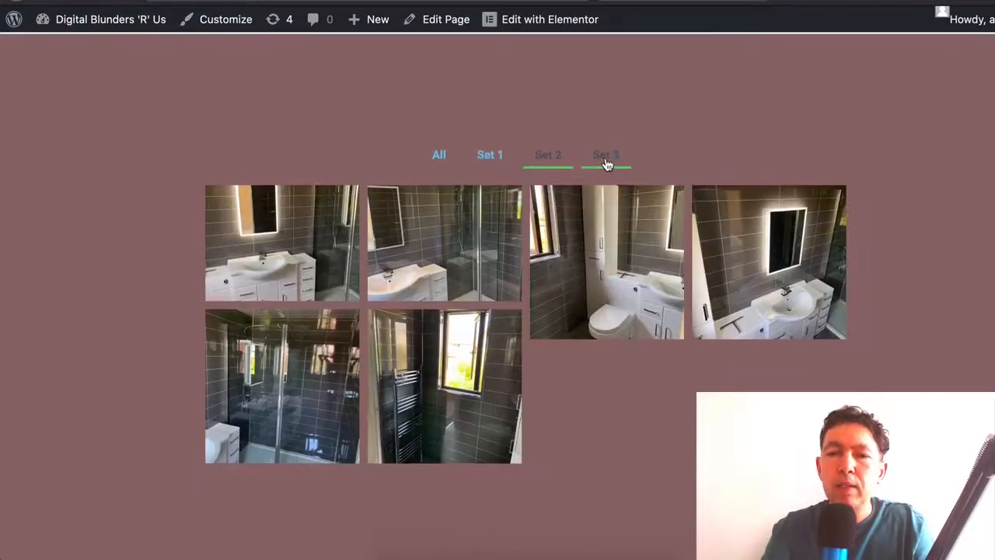
left_click(607, 163)
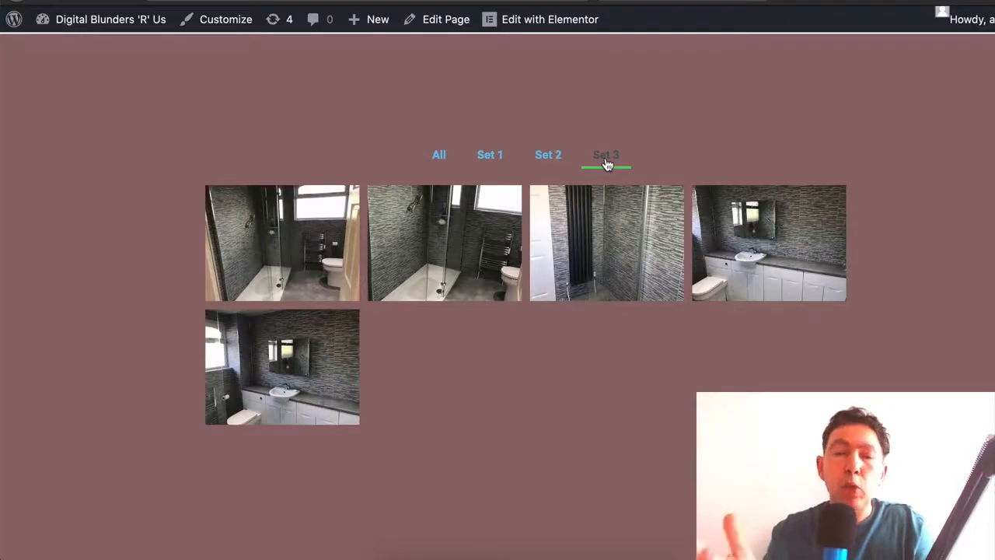
left_click(441, 160)
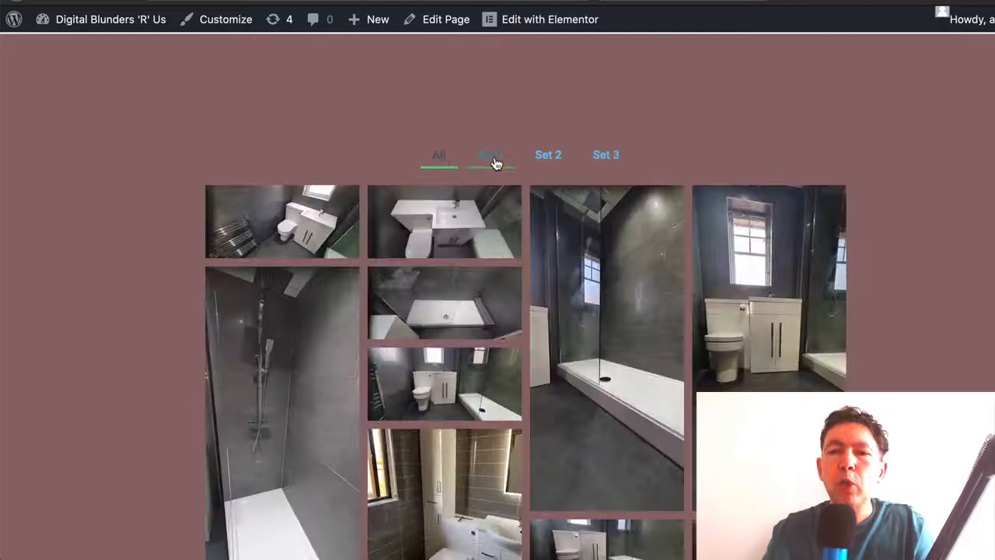